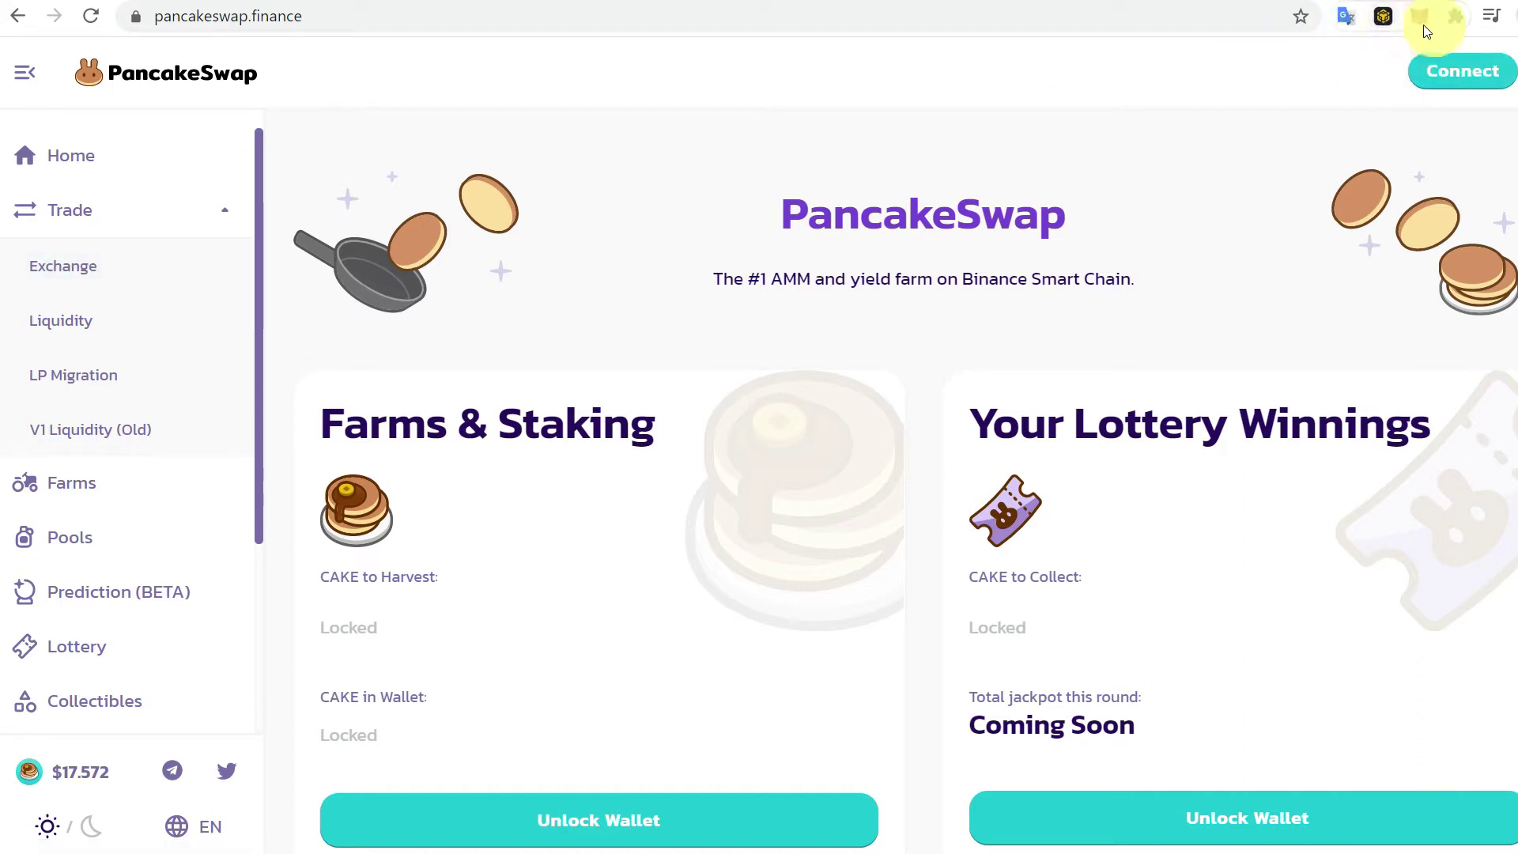
# Set up a swap of the full ~0.247 BNB balance into CAKE, estimating about 5.03 CAKE.
pyautogui.click(84, 278)
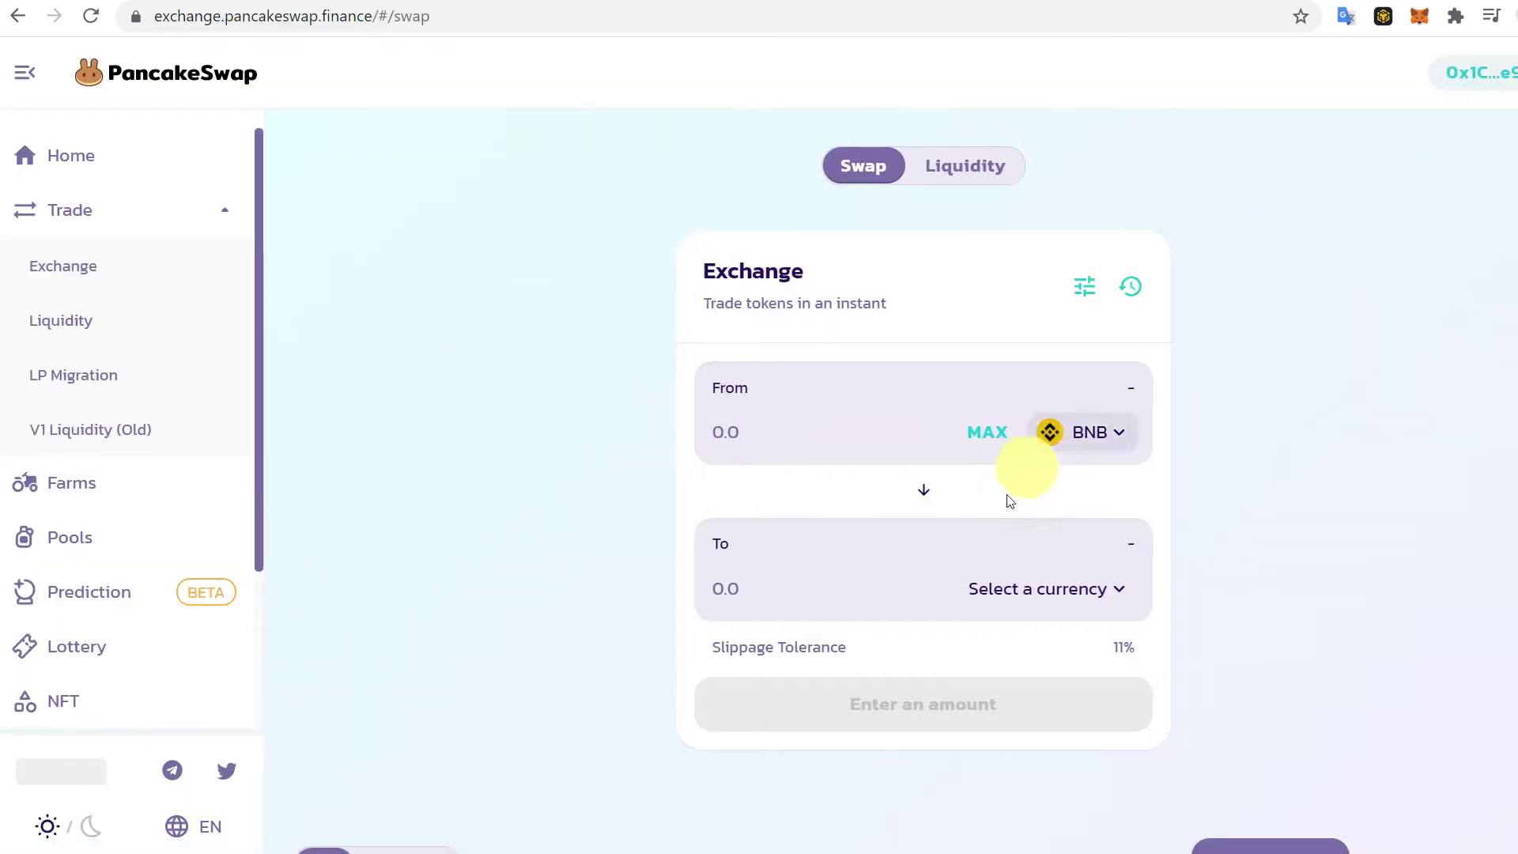
pyautogui.click(1108, 599)
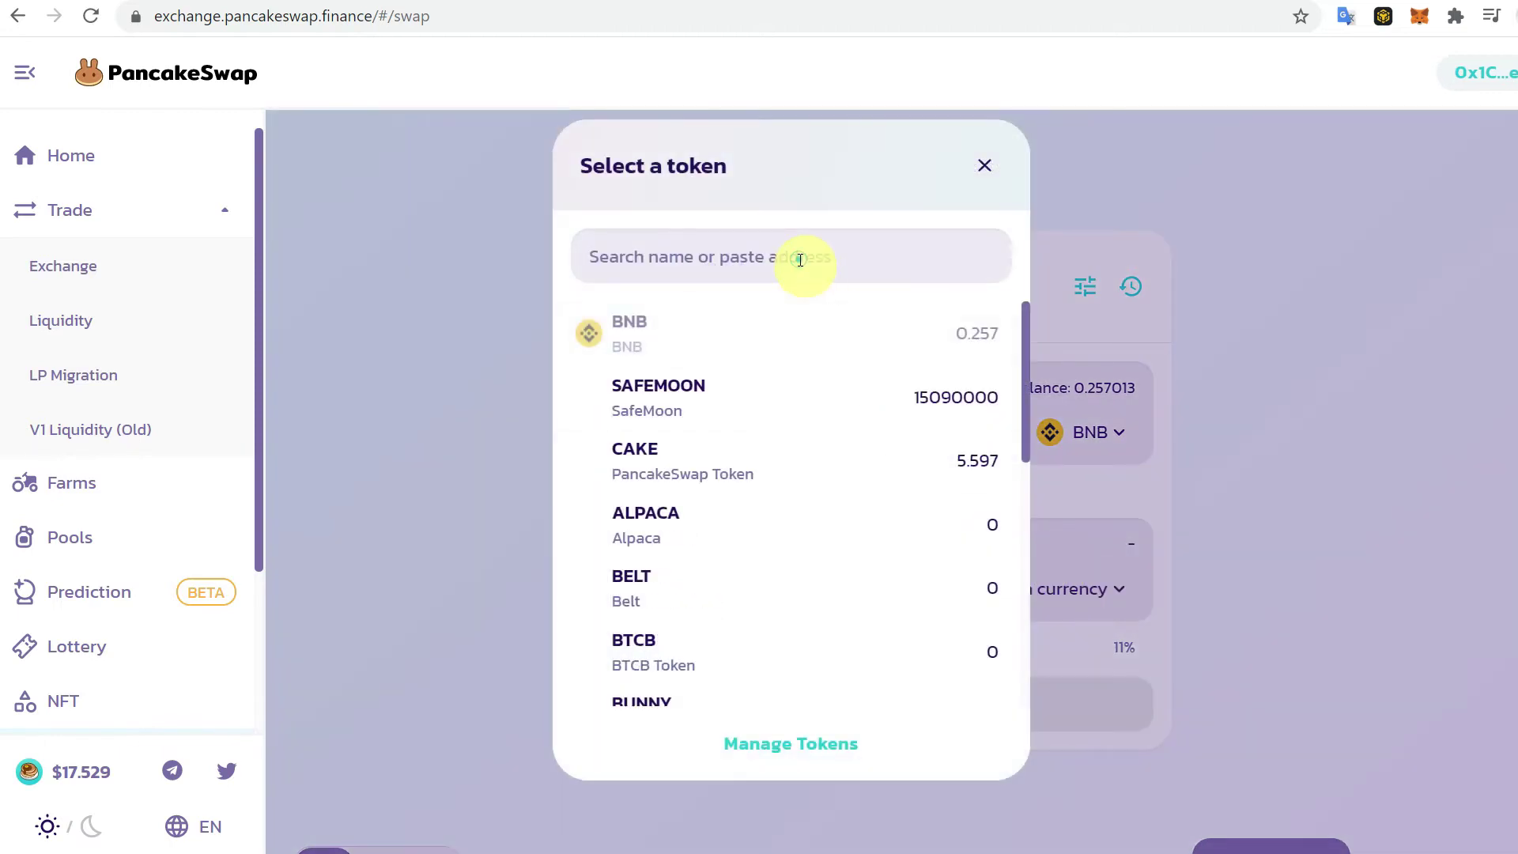
pyautogui.click(801, 257)
pyautogui.write('cake')
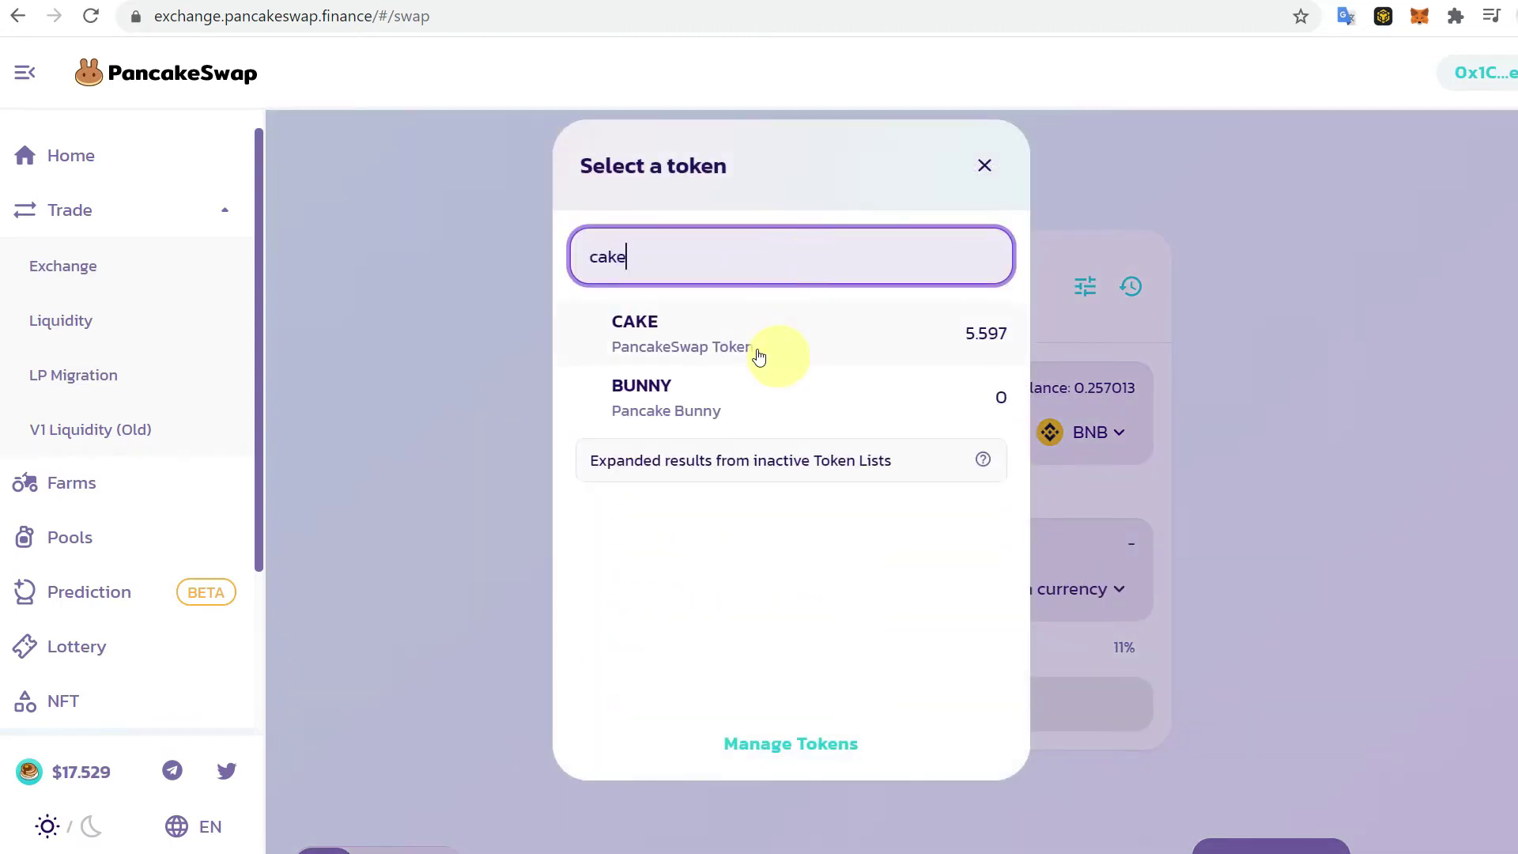
pyautogui.click(734, 339)
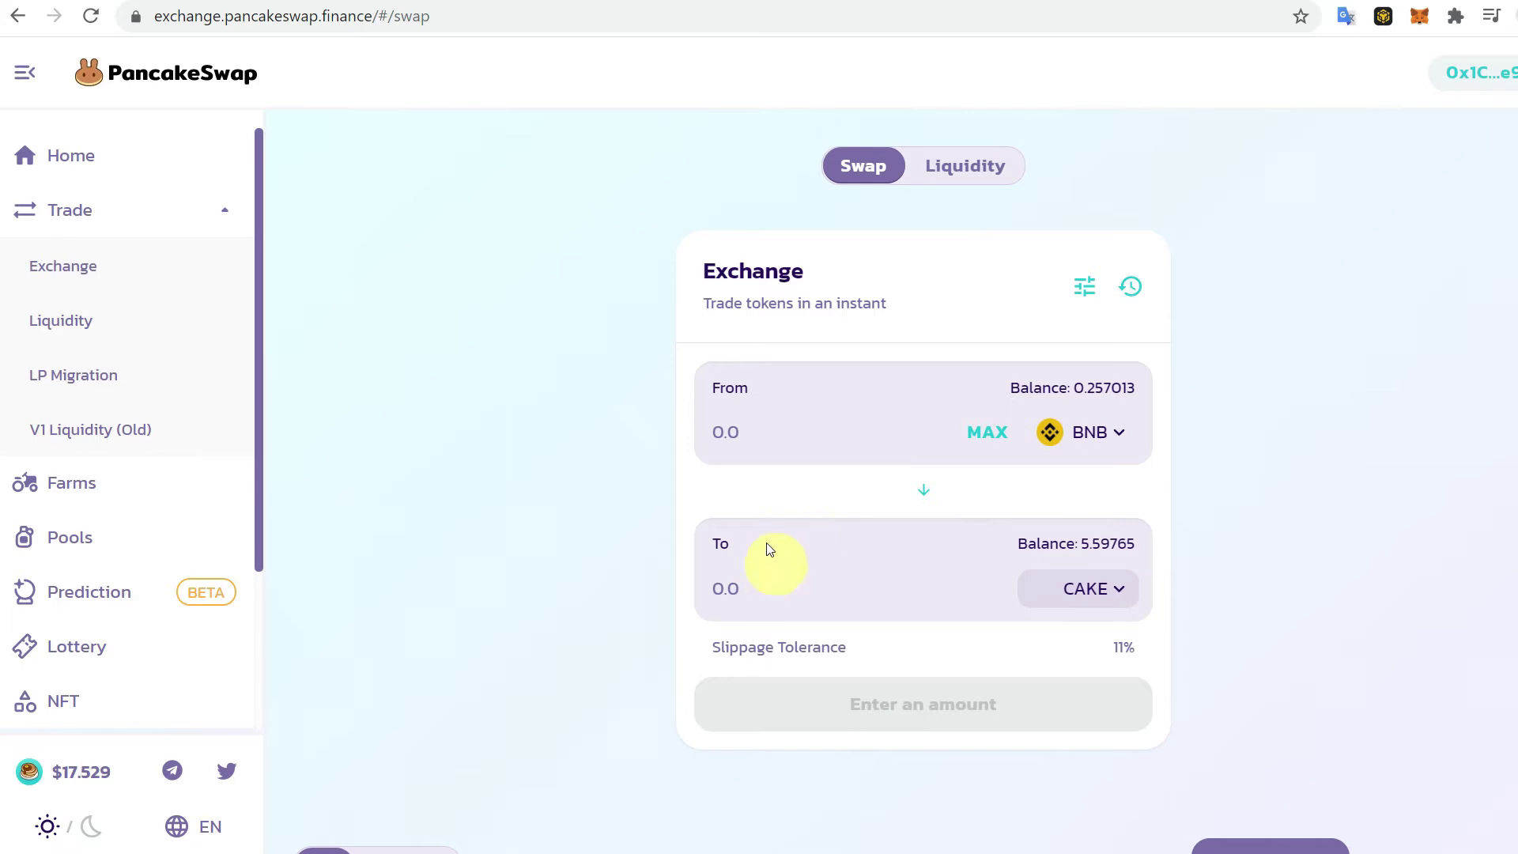
pyautogui.click(988, 432)
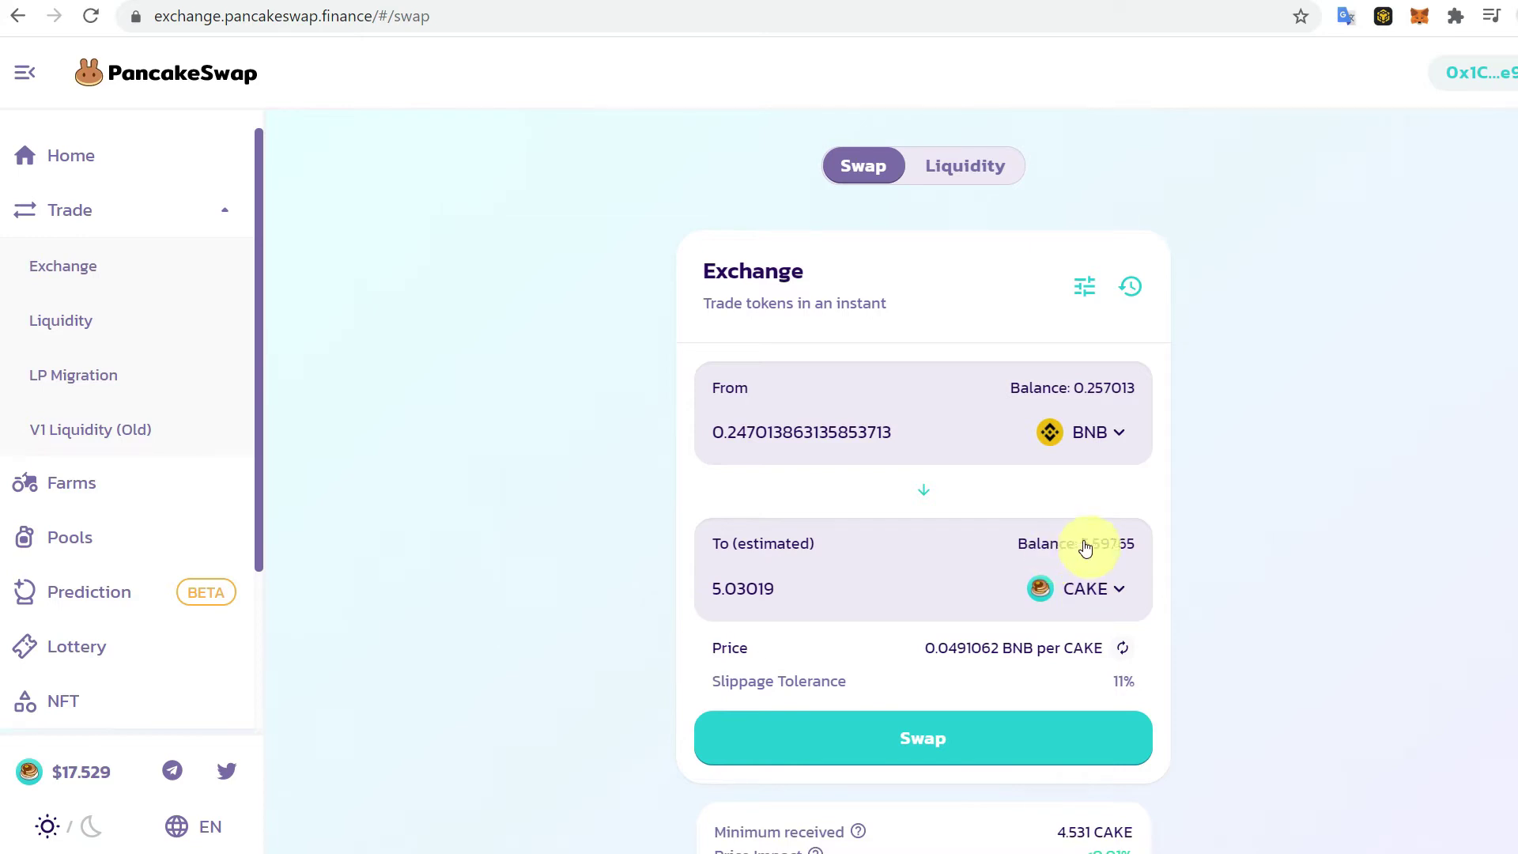
pyautogui.moveTo(1132, 546); pyautogui.dragTo(1089, 548)
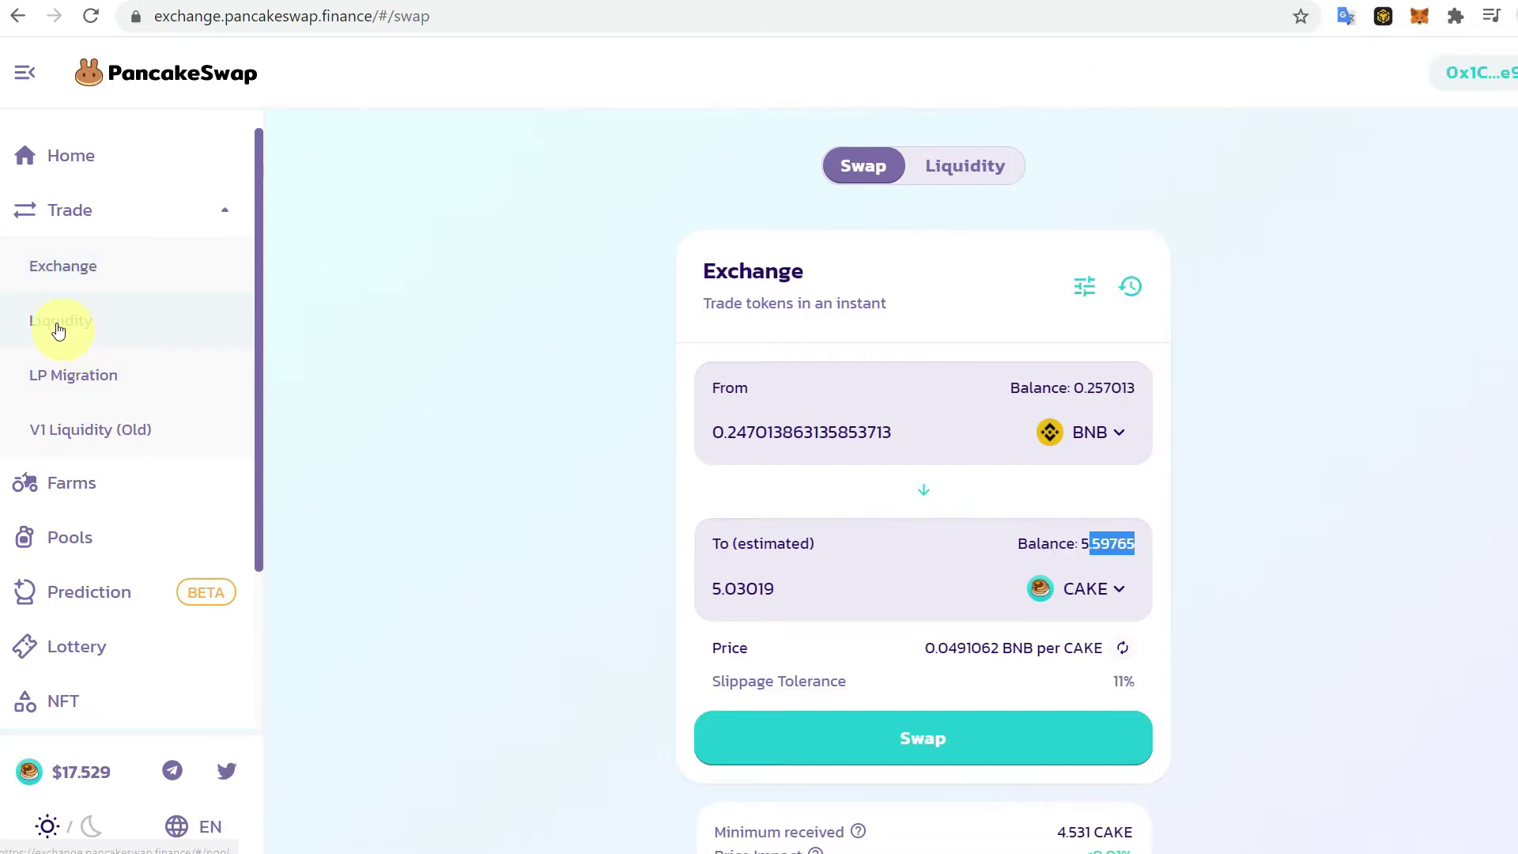
# Open the Syrup Pools page and browse the list of live CAKE staking pools.
pyautogui.click(73, 539)
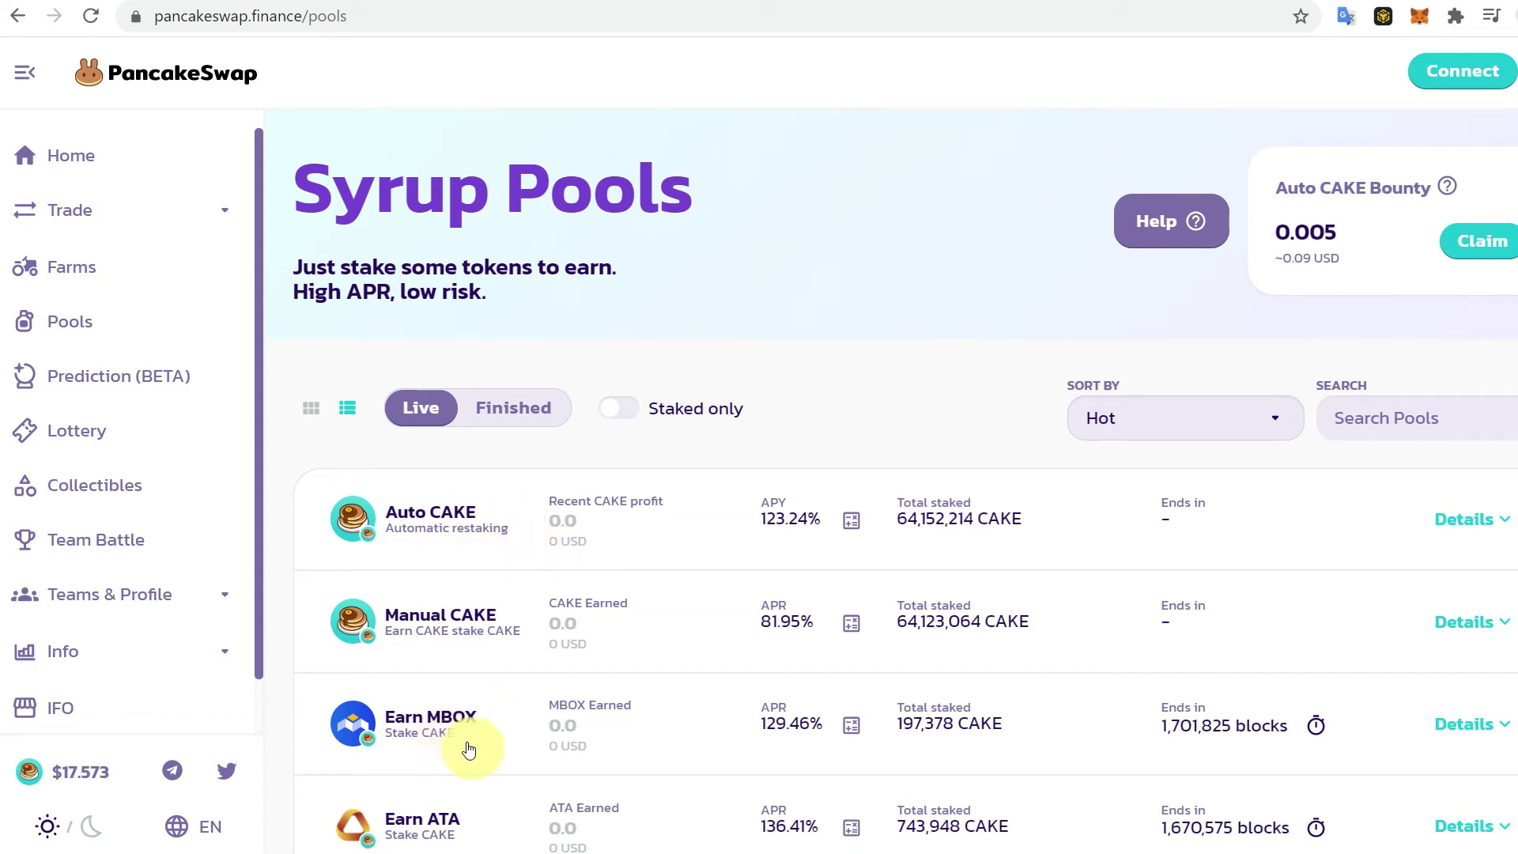
pyautogui.scroll(-3, 474, 739)
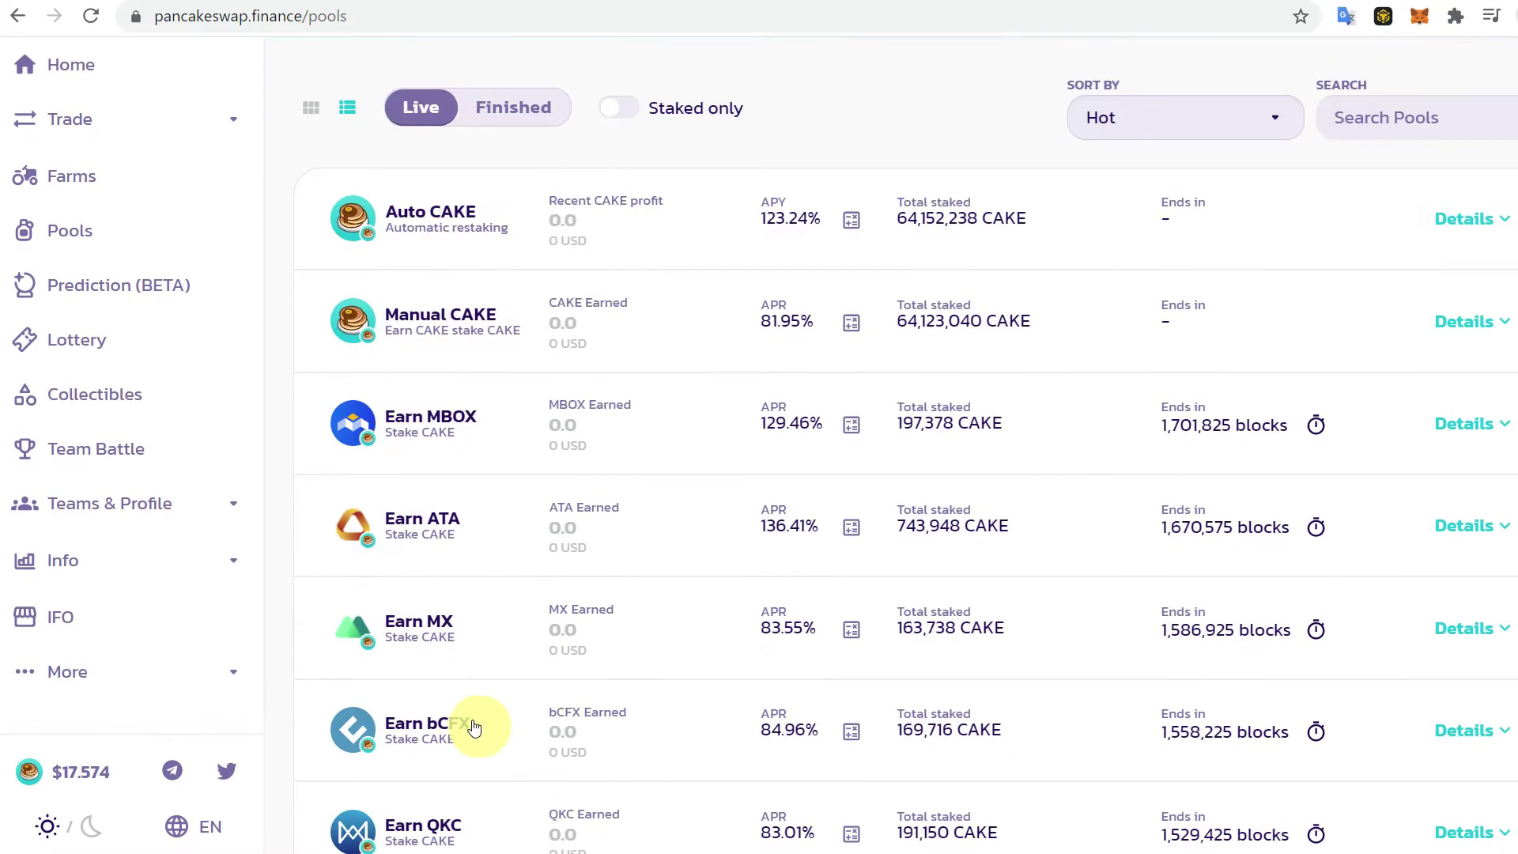
pyautogui.scroll(-3, 490, 658)
pyautogui.scroll(-3, 491, 656)
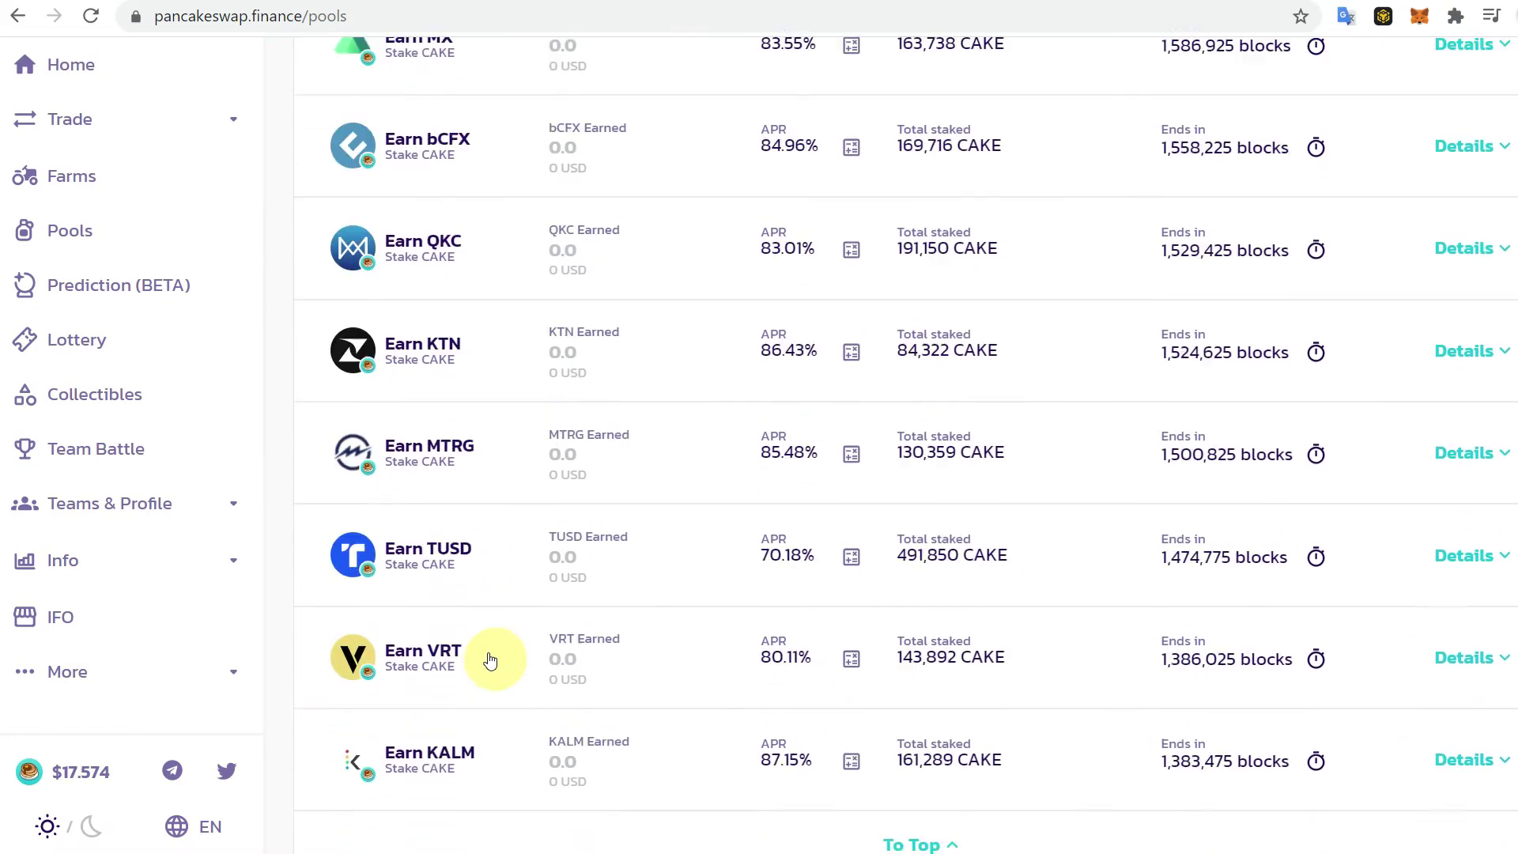
pyautogui.scroll(-1, 490, 656)
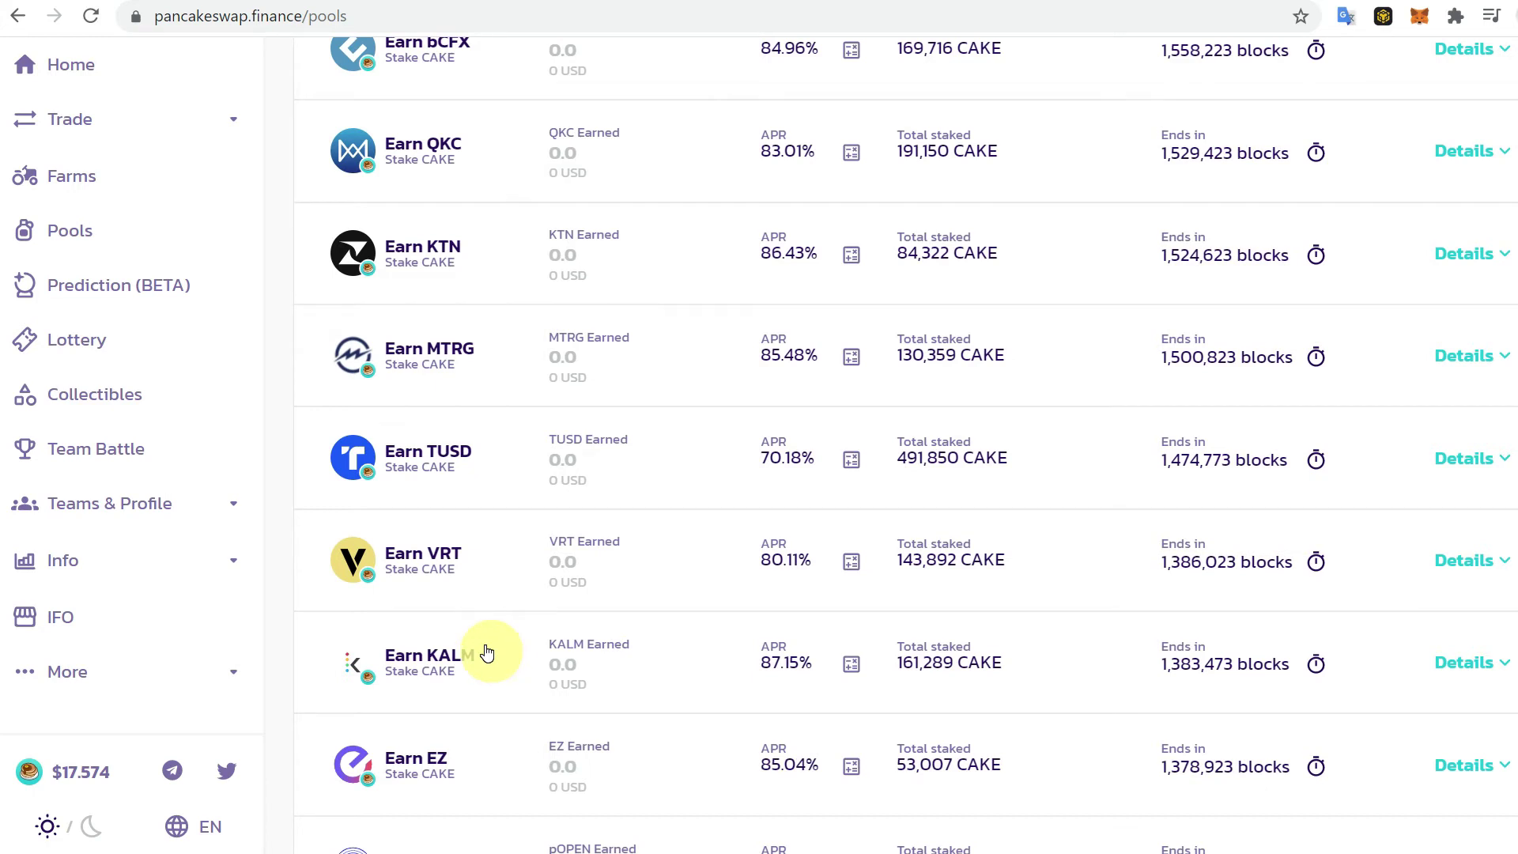
pyautogui.scroll(-3, 486, 652)
pyautogui.scroll(-1, 486, 652)
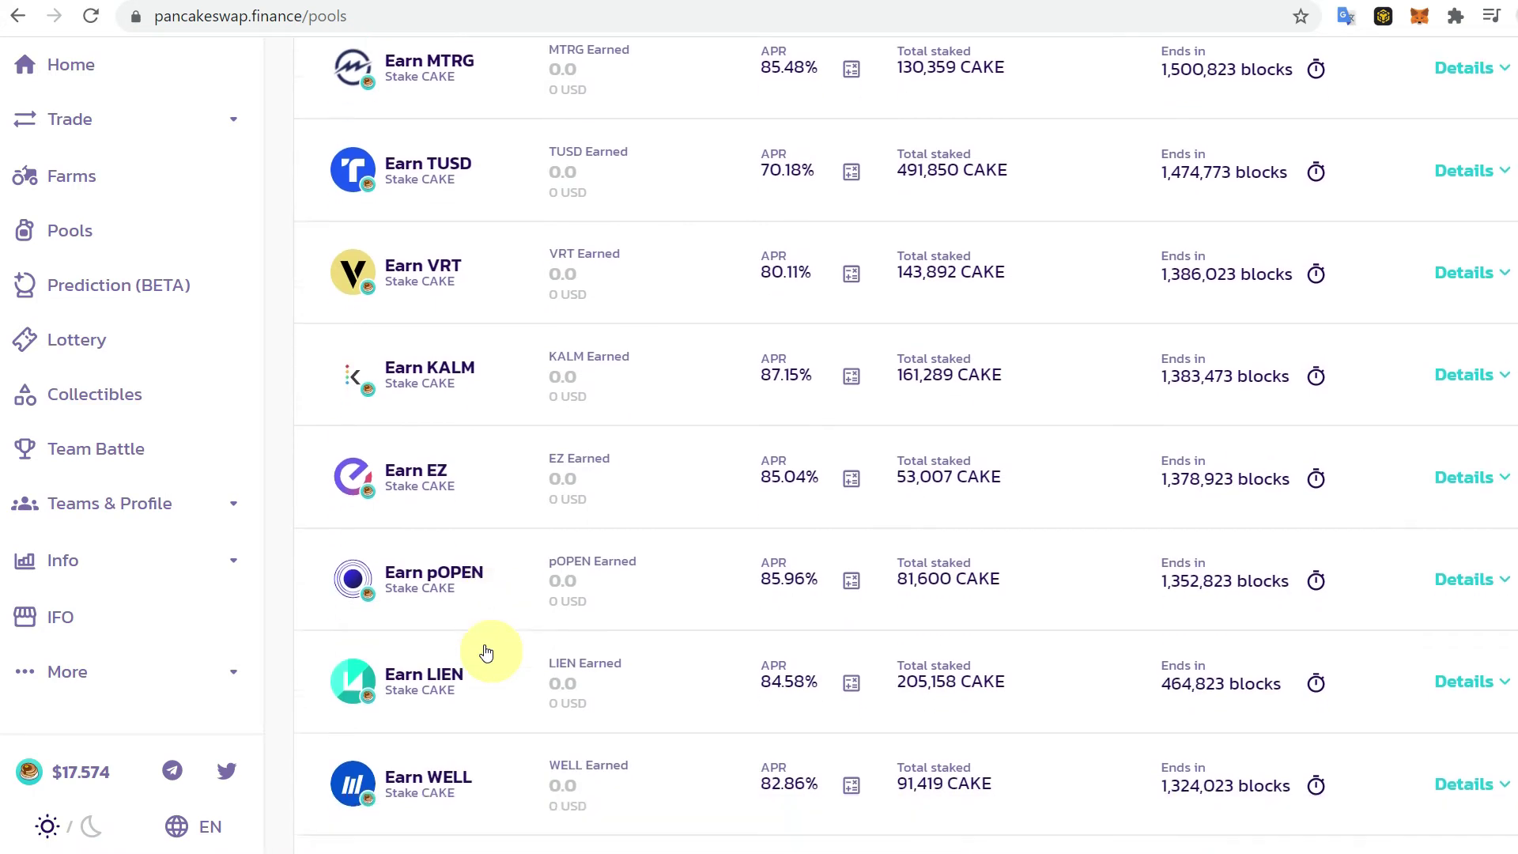
pyautogui.scroll(-2, 486, 652)
pyautogui.scroll(-5, 486, 652)
pyautogui.scroll(-5, 486, 652)
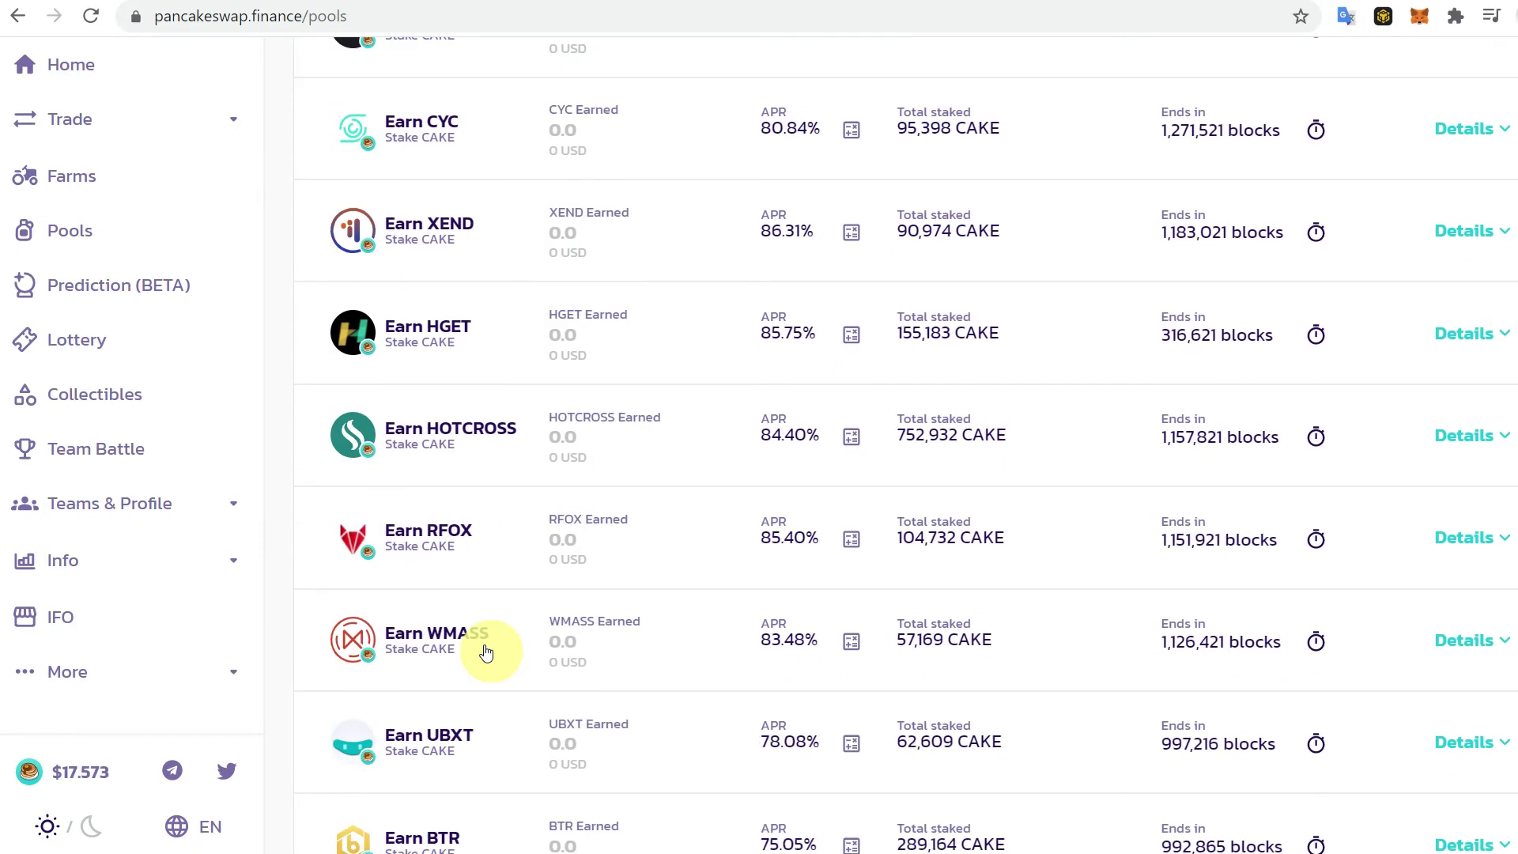
pyautogui.scroll(-4, 486, 652)
pyautogui.scroll(12, 486, 652)
pyautogui.scroll(10, 486, 649)
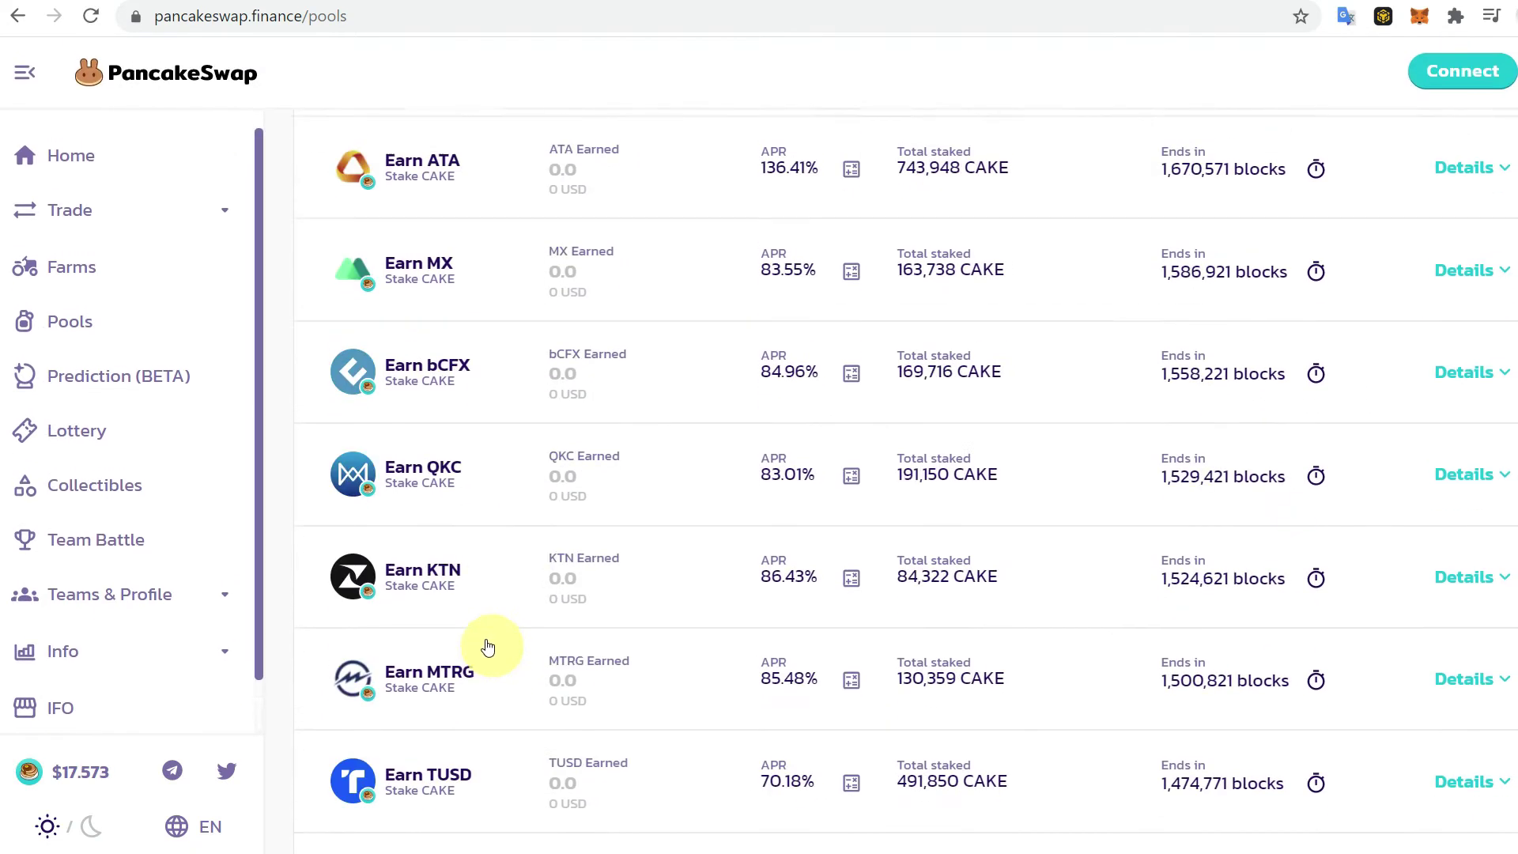
pyautogui.scroll(8, 487, 648)
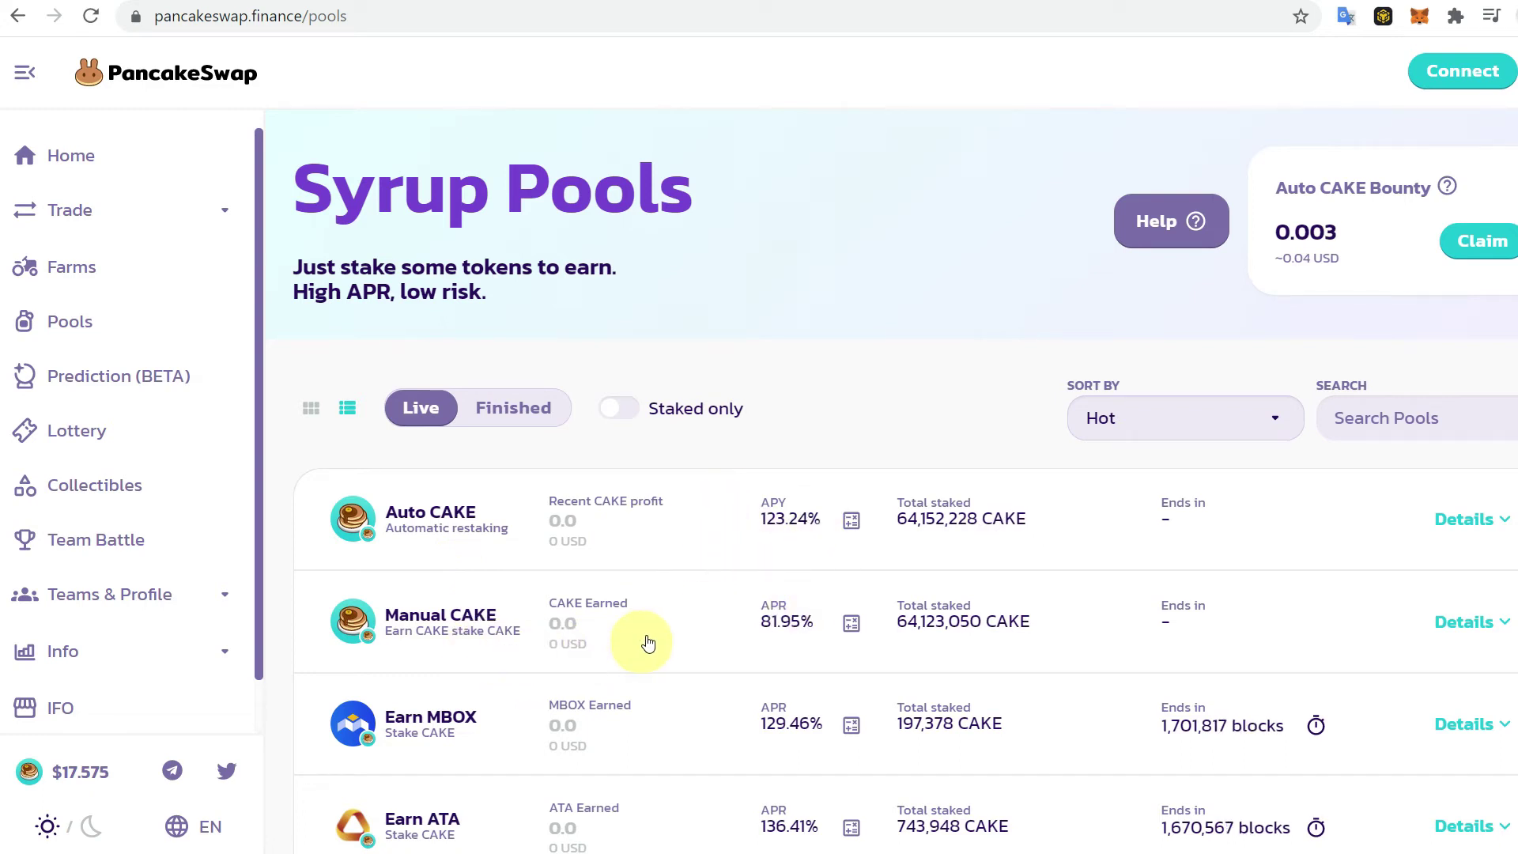
# Expand the CAKE pool's details, showing zero recent CAKE profit.
pyautogui.click(1494, 622)
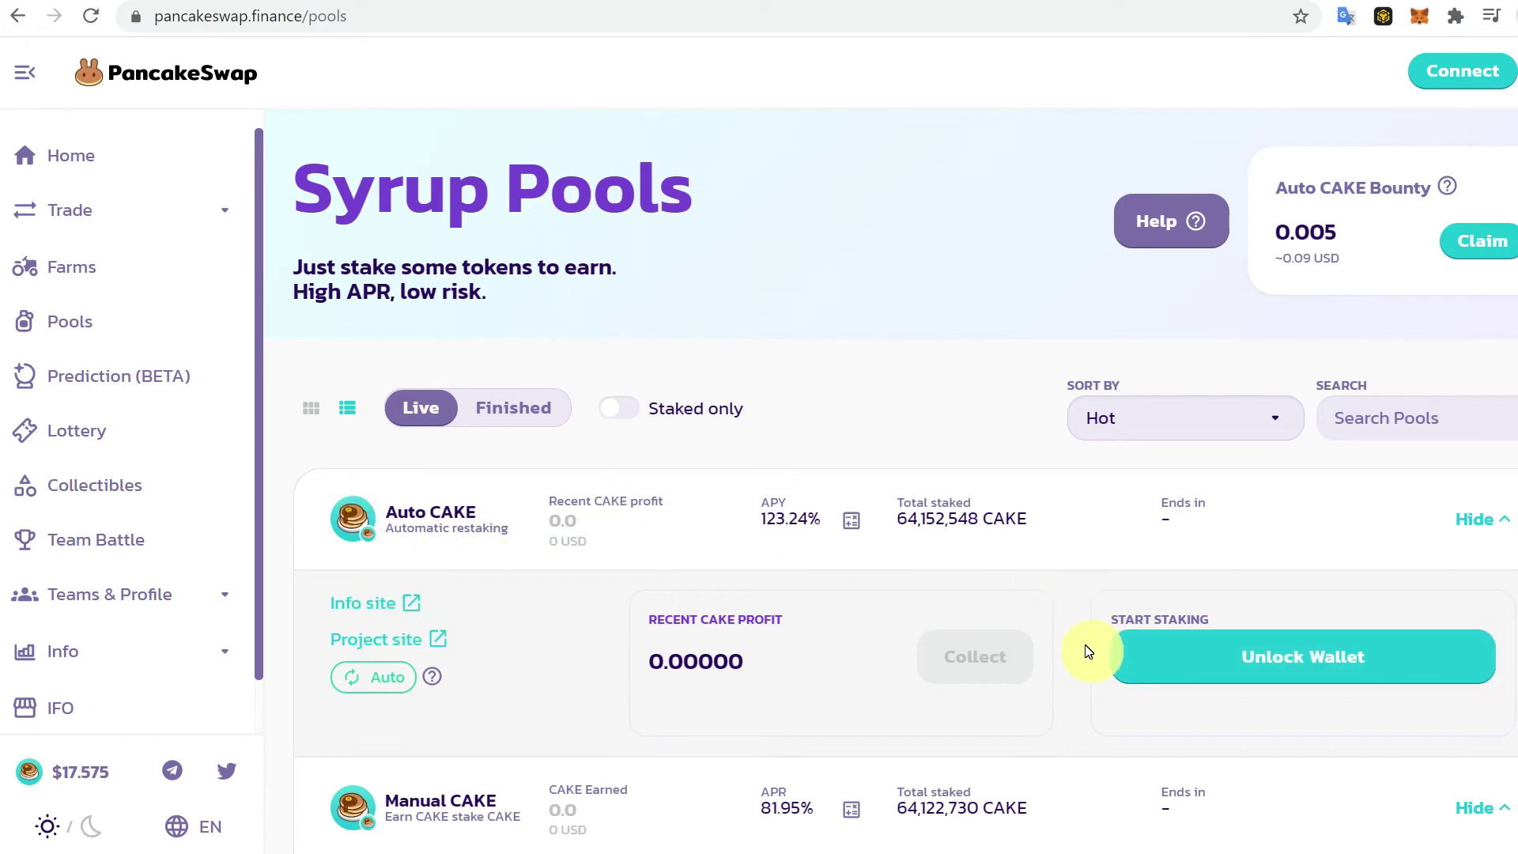
# Connect the MetaMask wallet to PancakeSwap through Unlock Wallet.
pyautogui.click(1320, 663)
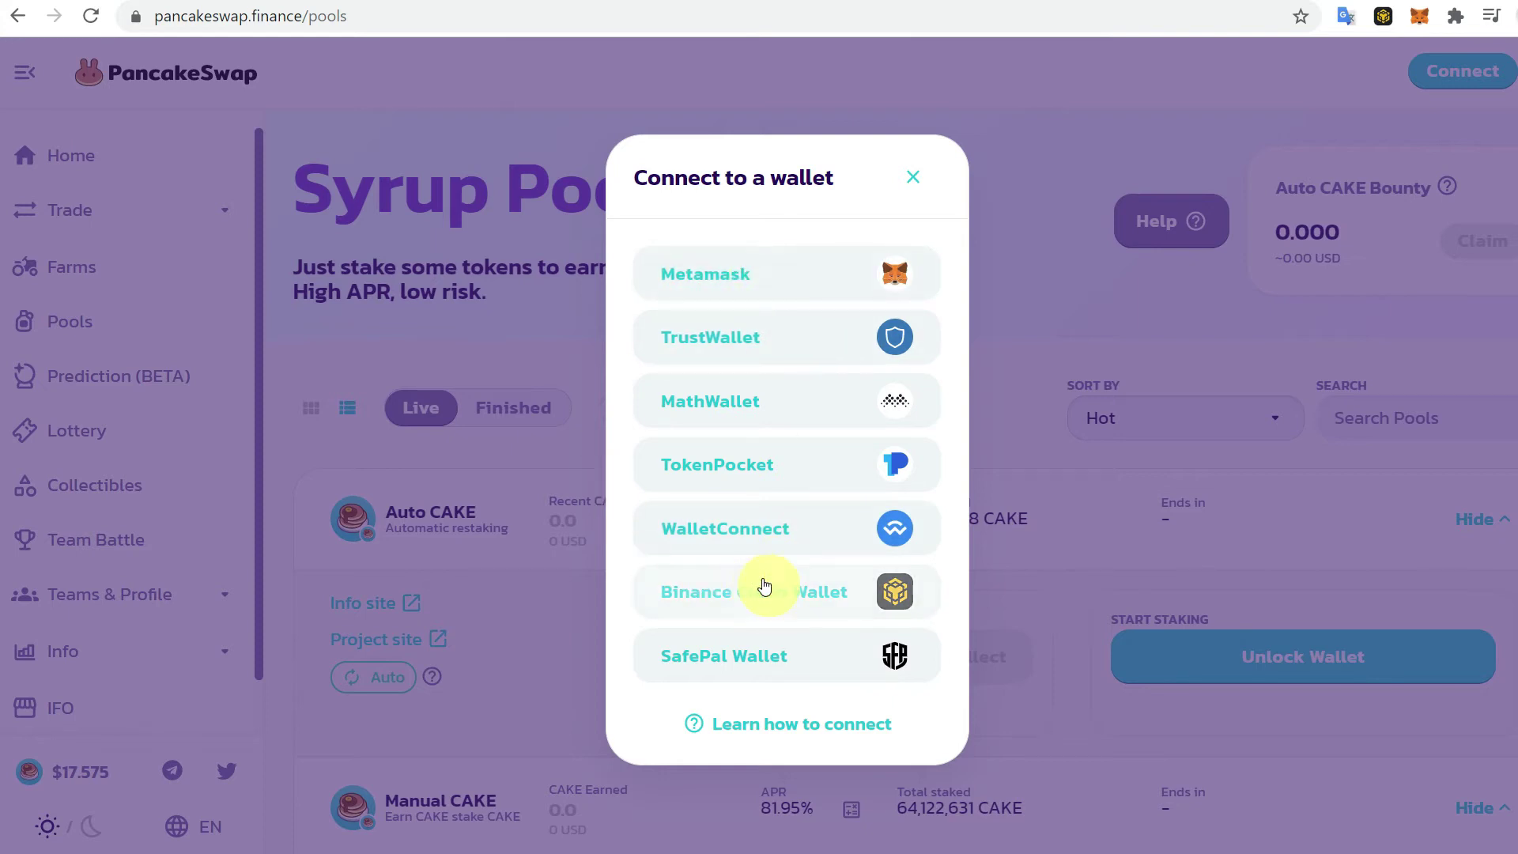
pyautogui.click(858, 276)
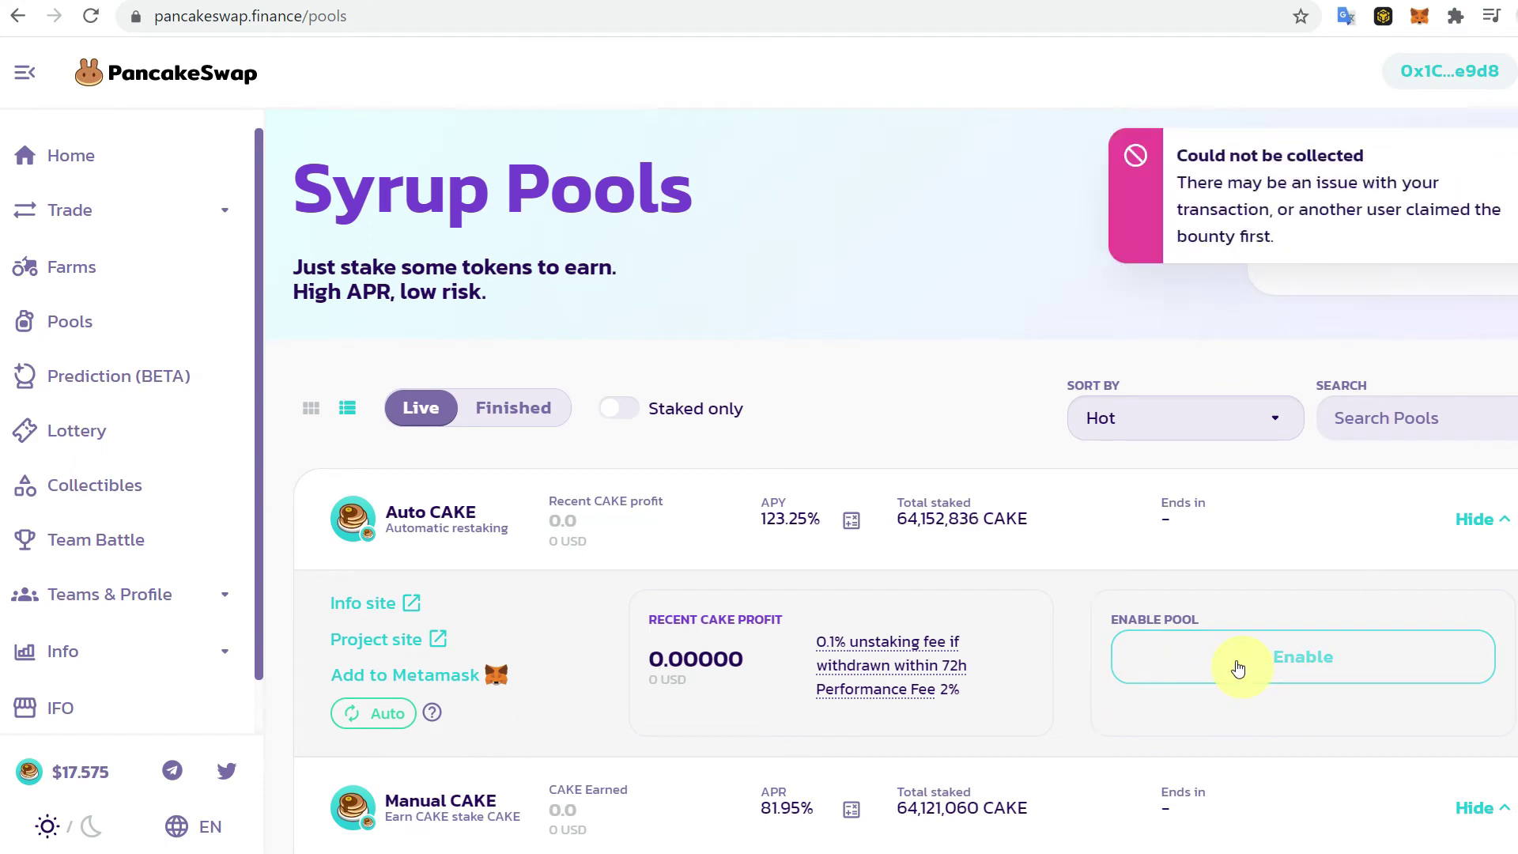
pyautogui.click(1267, 630)
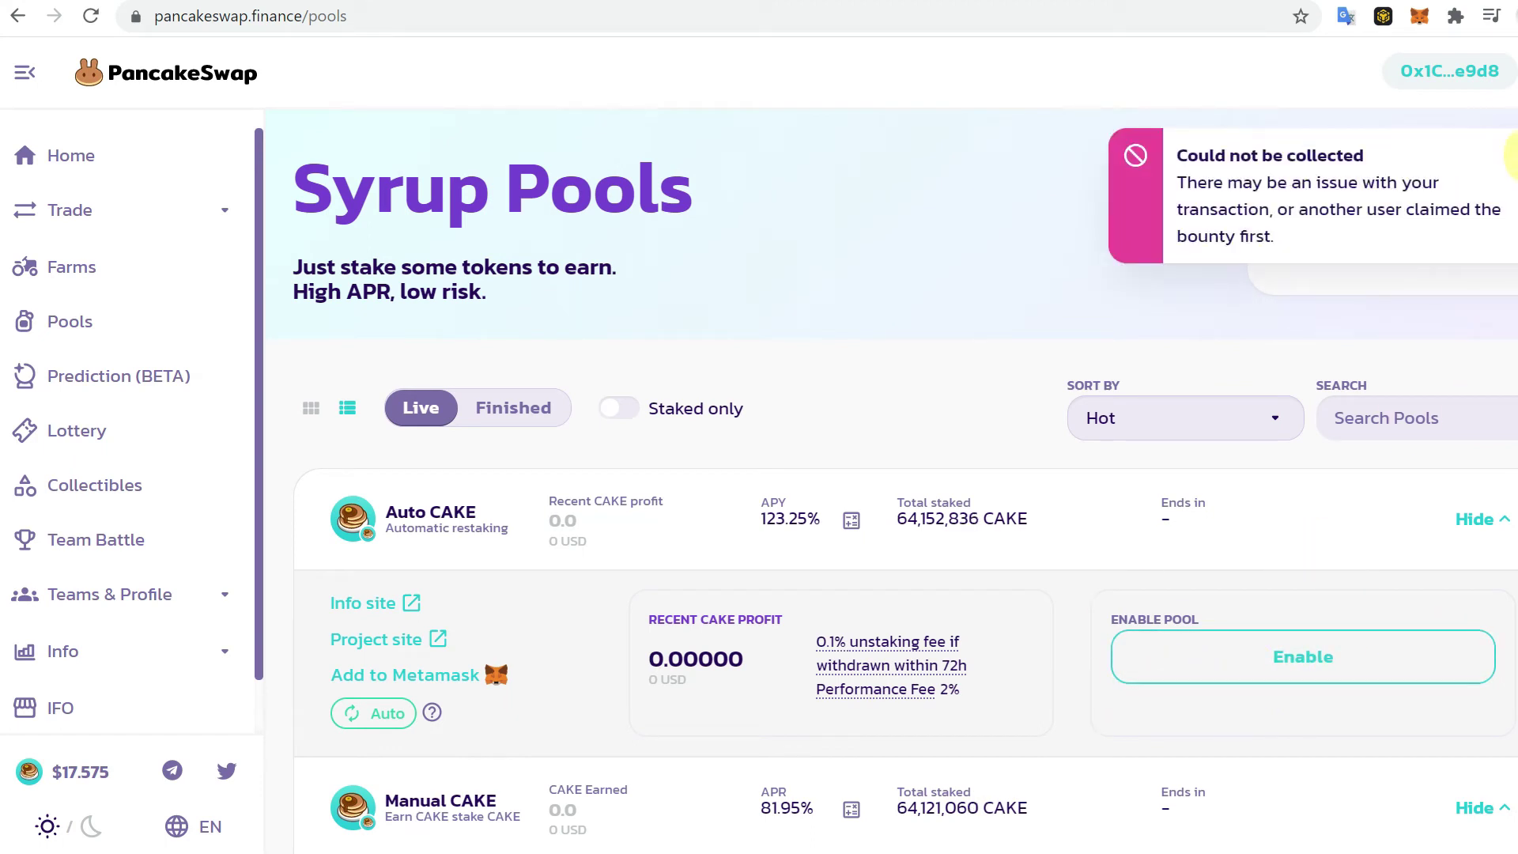
# Dismiss the bounty error and let pancakeswap.finance spend CAKE for the Auto CAKE pool.
pyautogui.click(1513, 156)
pyautogui.click(1260, 682)
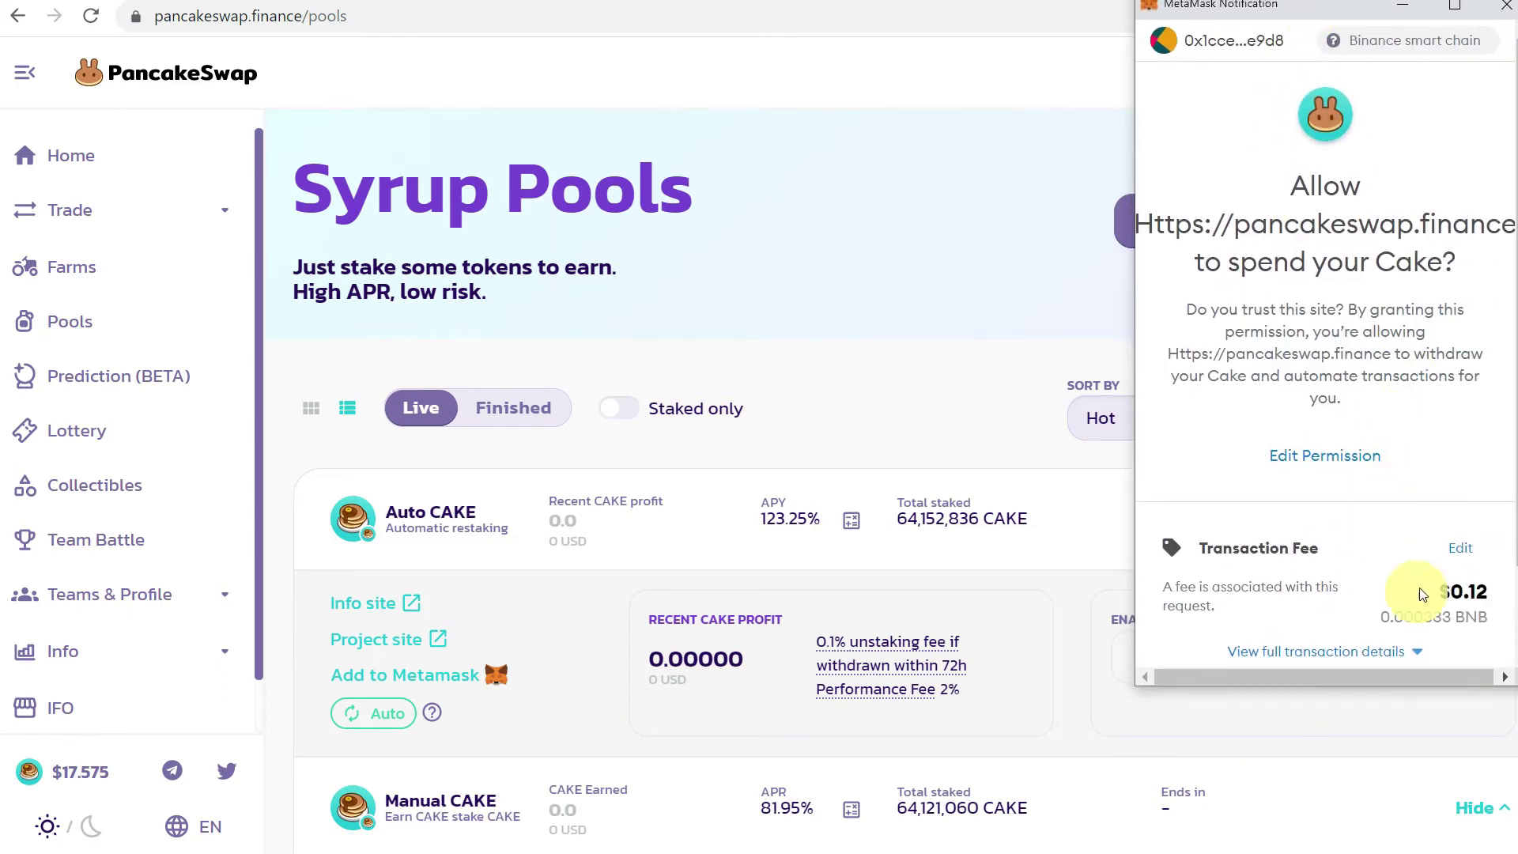
pyautogui.scroll(-2, 1415, 624)
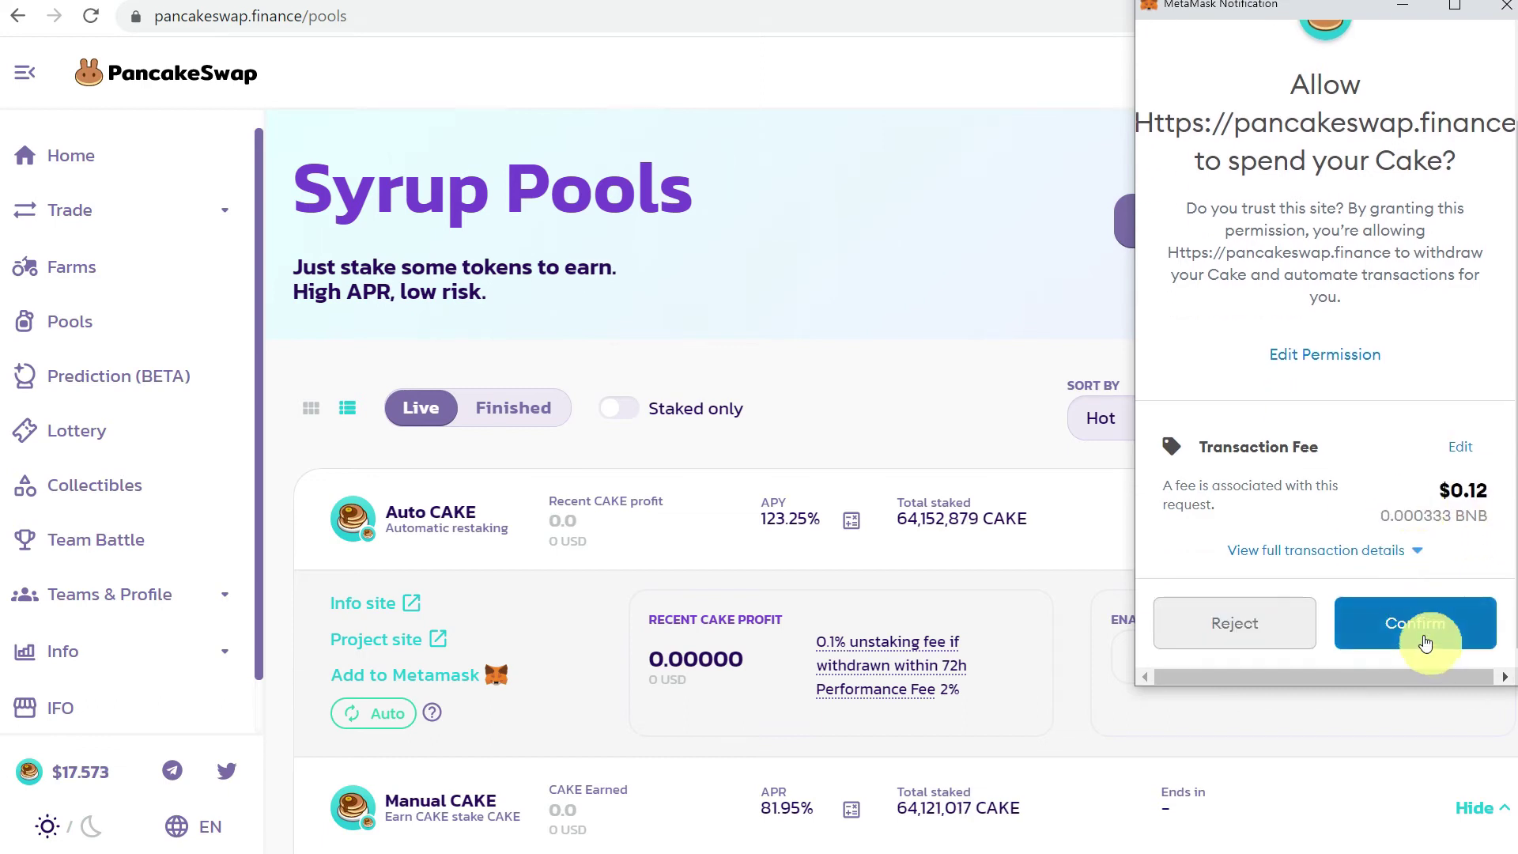
pyautogui.click(1425, 642)
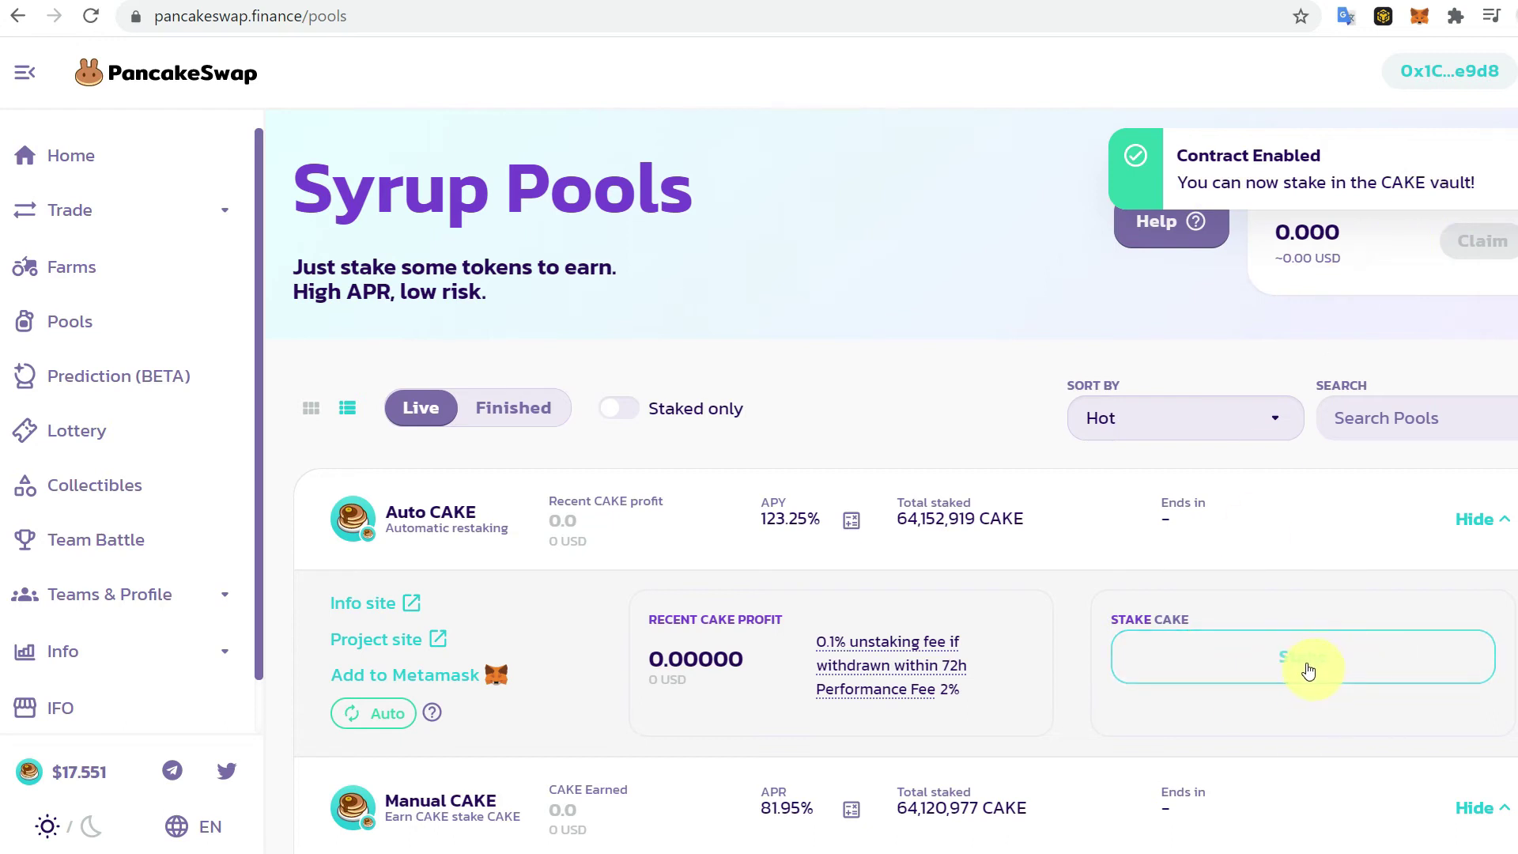
# Fill the Auto CAKE stake form with the full ~5.615 CAKE balance (~98.54 USD).
pyautogui.click(1306, 671)
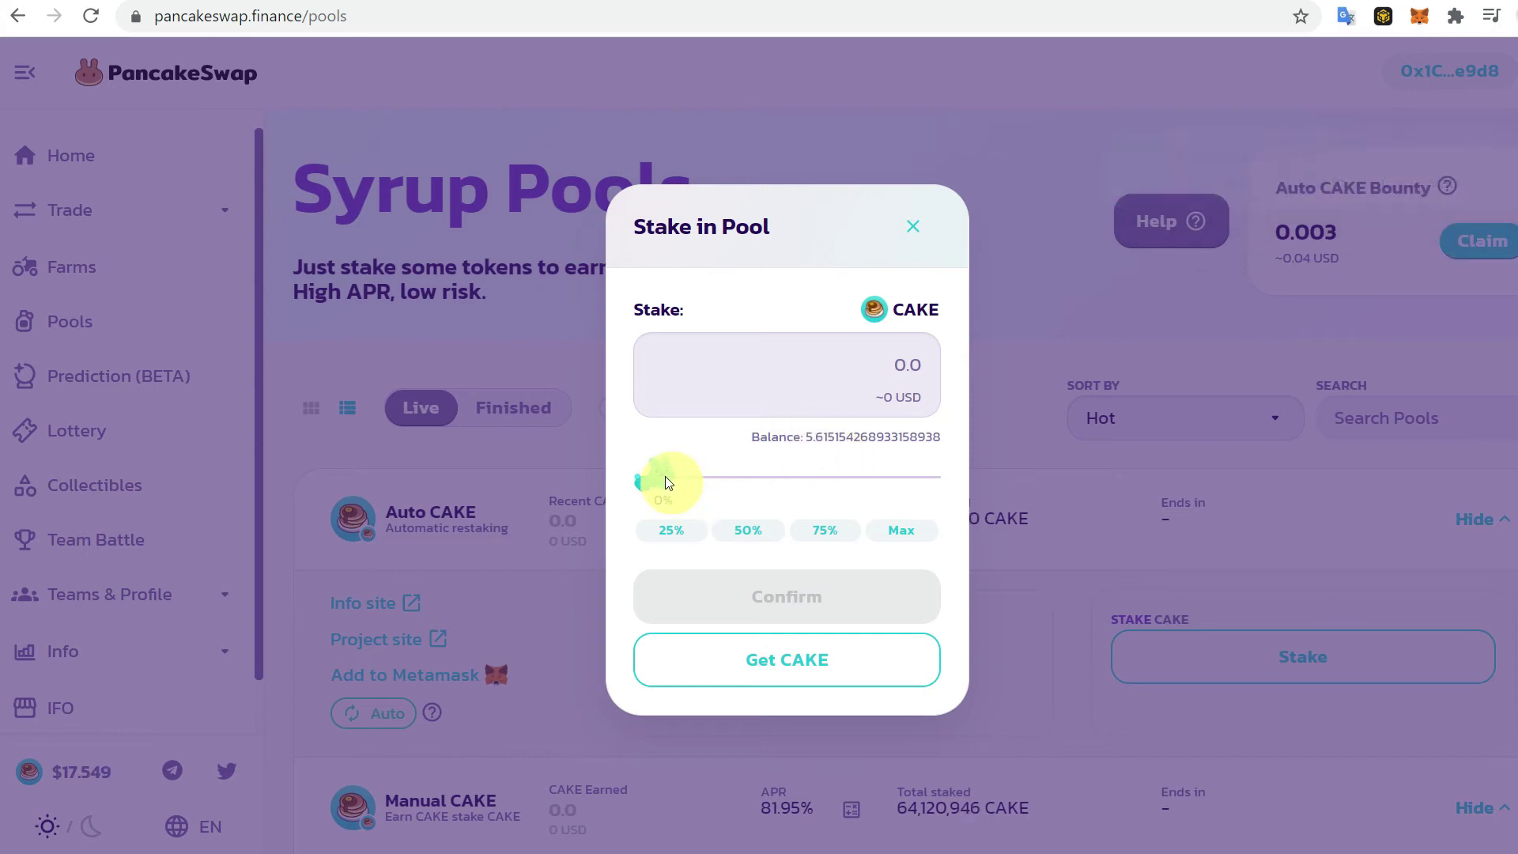
pyautogui.moveTo(706, 483); pyautogui.dragTo(717, 478)
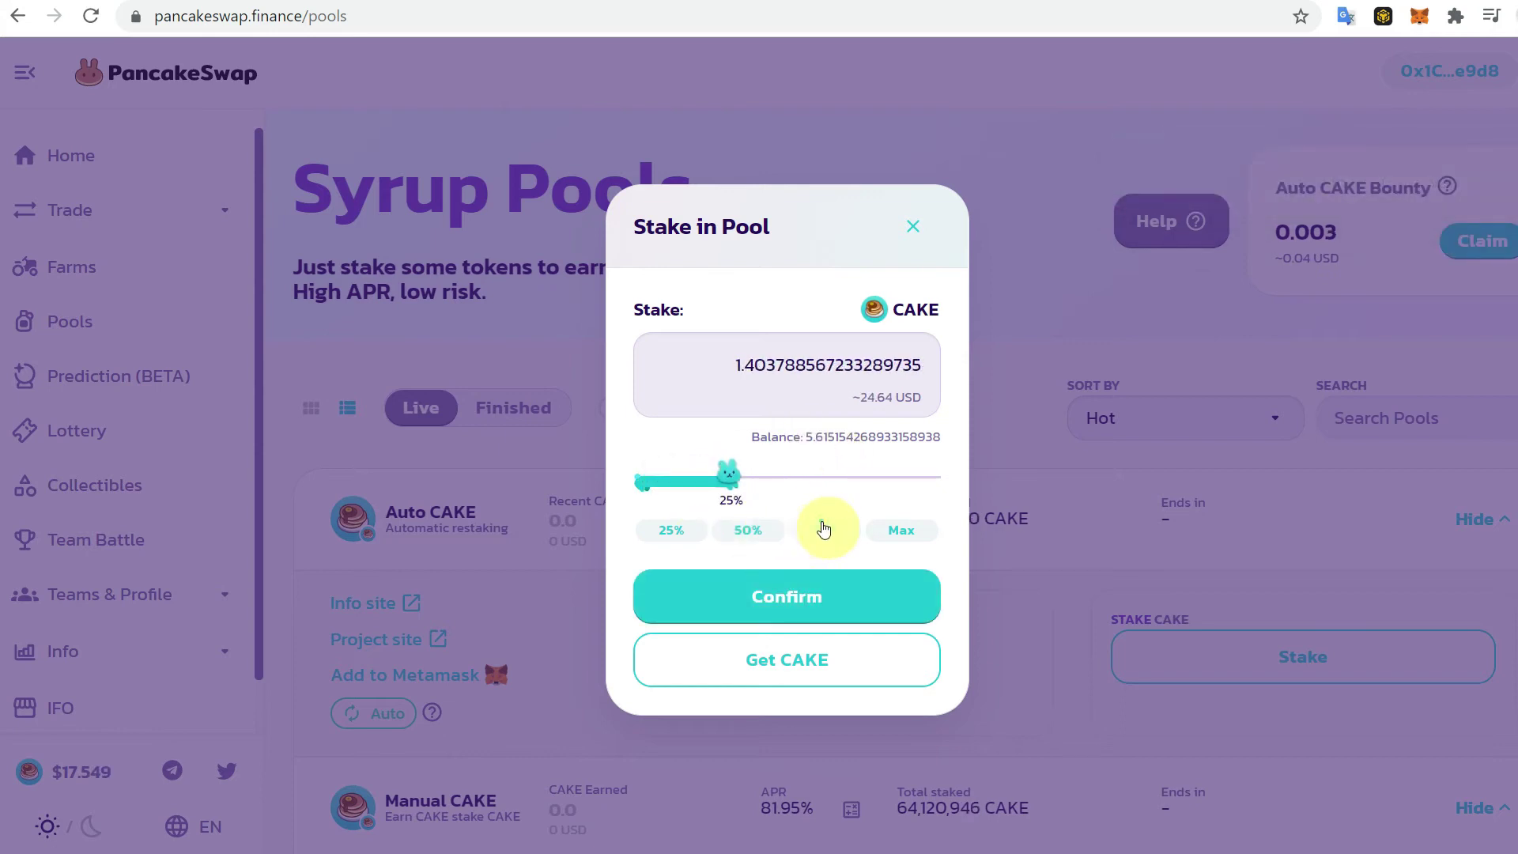
pyautogui.click(826, 531)
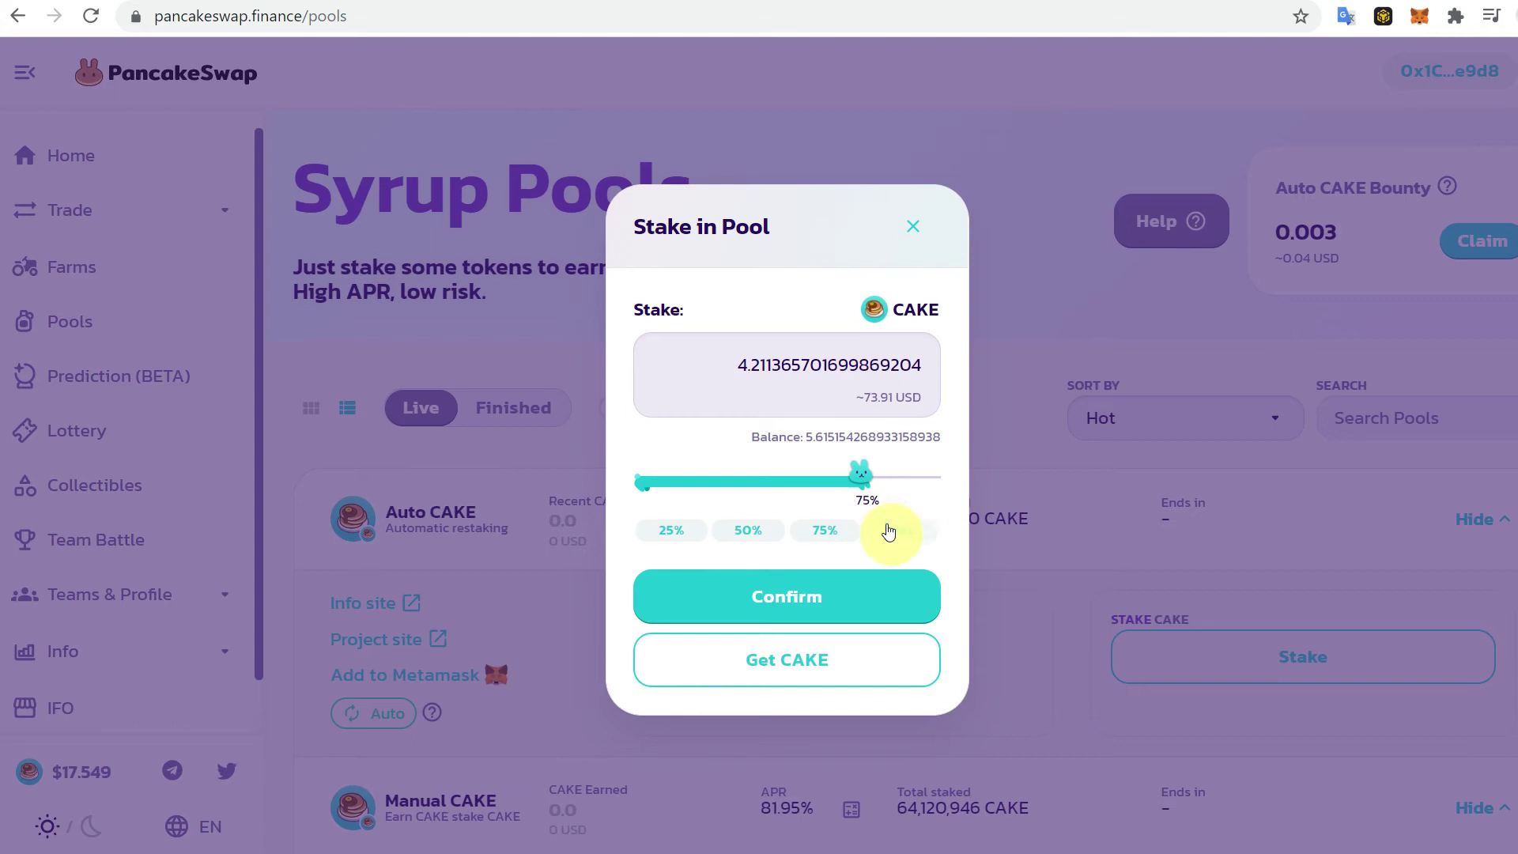
pyautogui.click(900, 531)
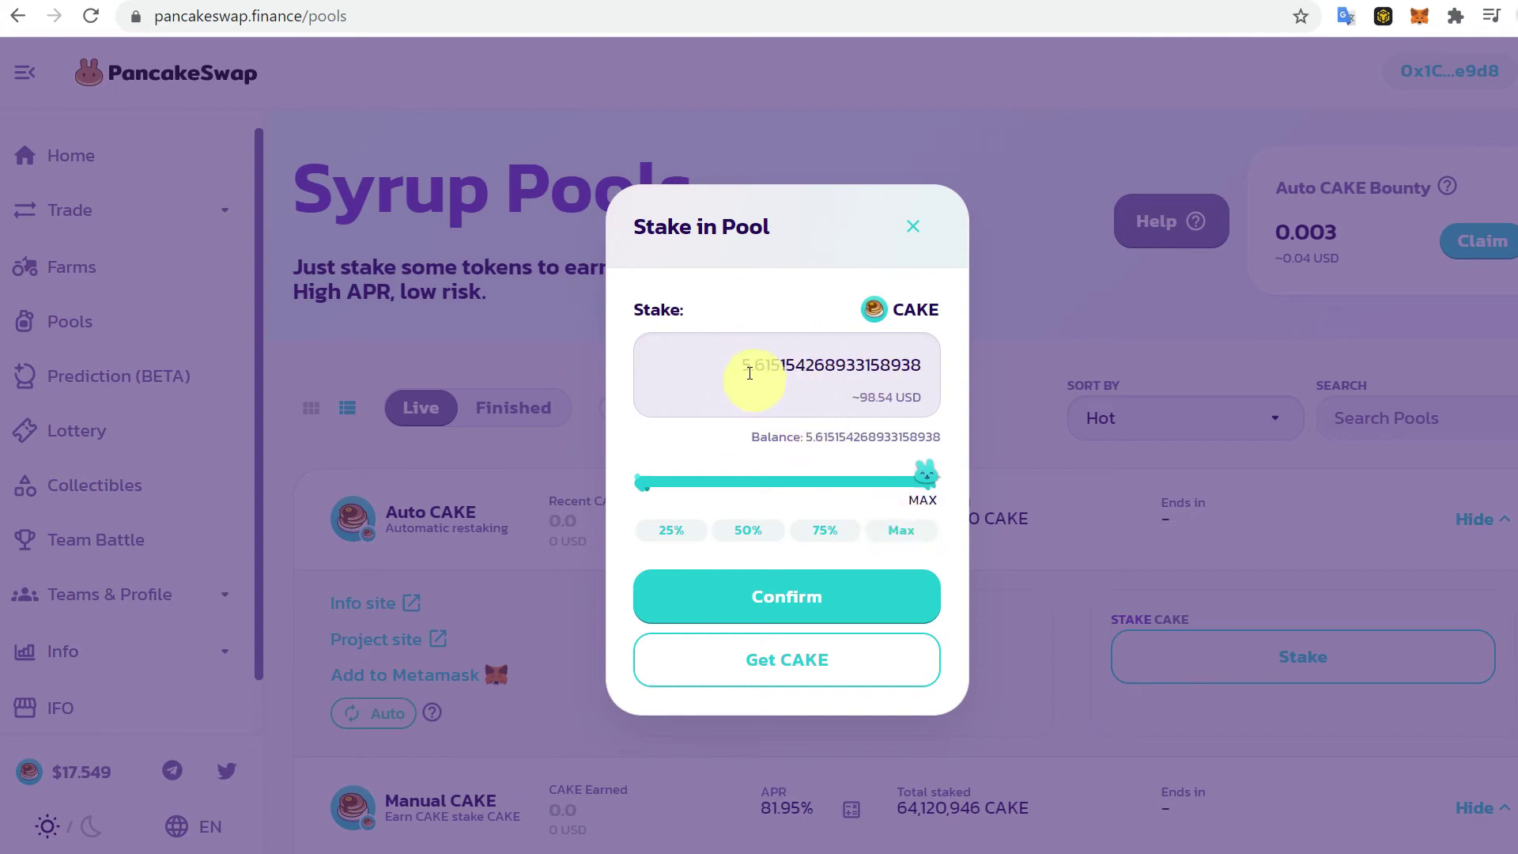
pyautogui.click(751, 531)
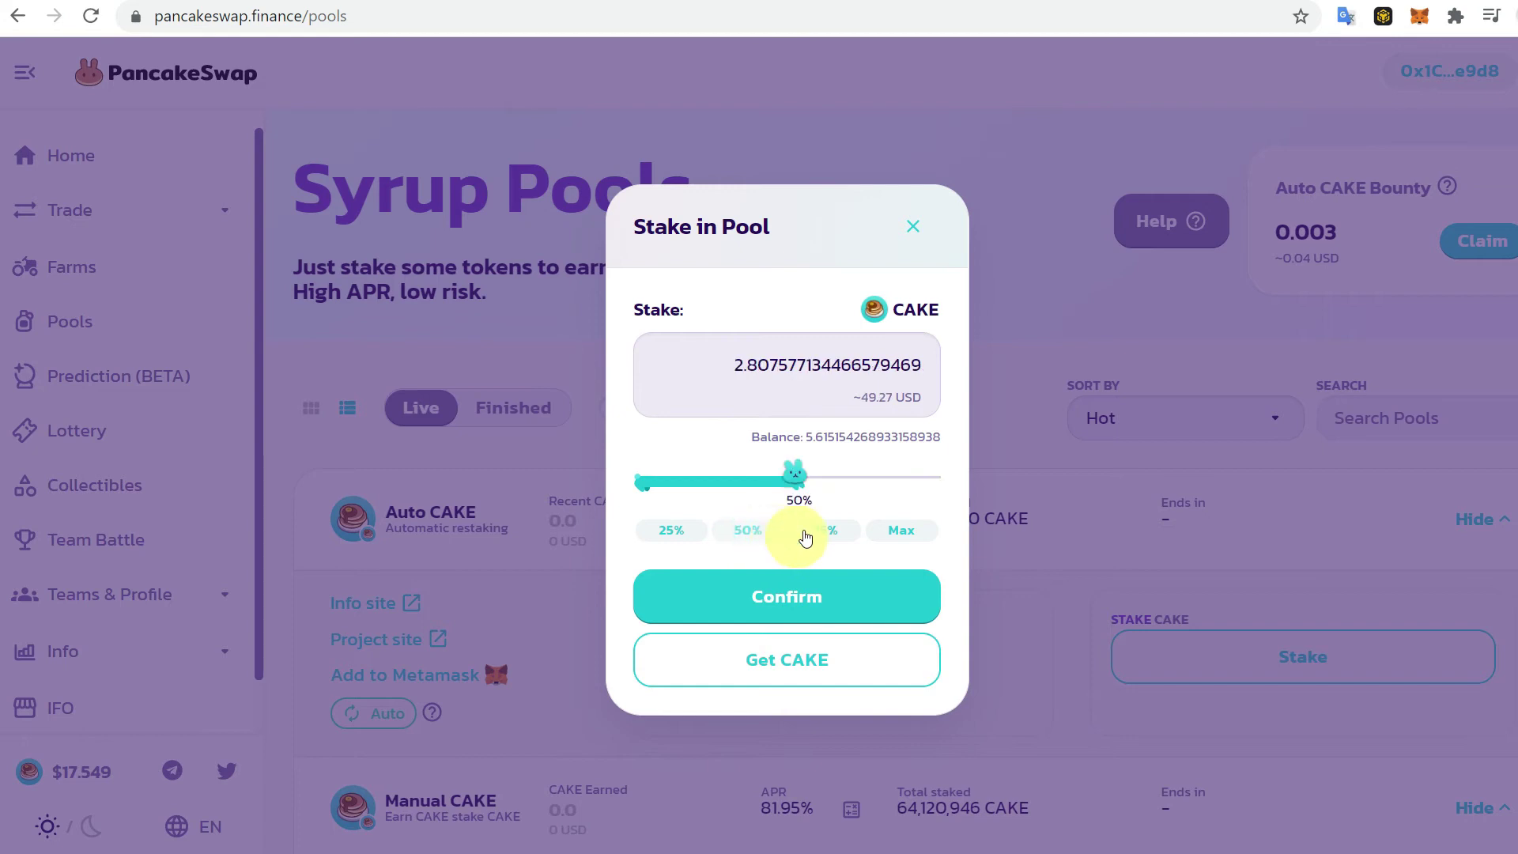
pyautogui.click(902, 531)
pyautogui.moveTo(728, 366); pyautogui.dragTo(956, 377)
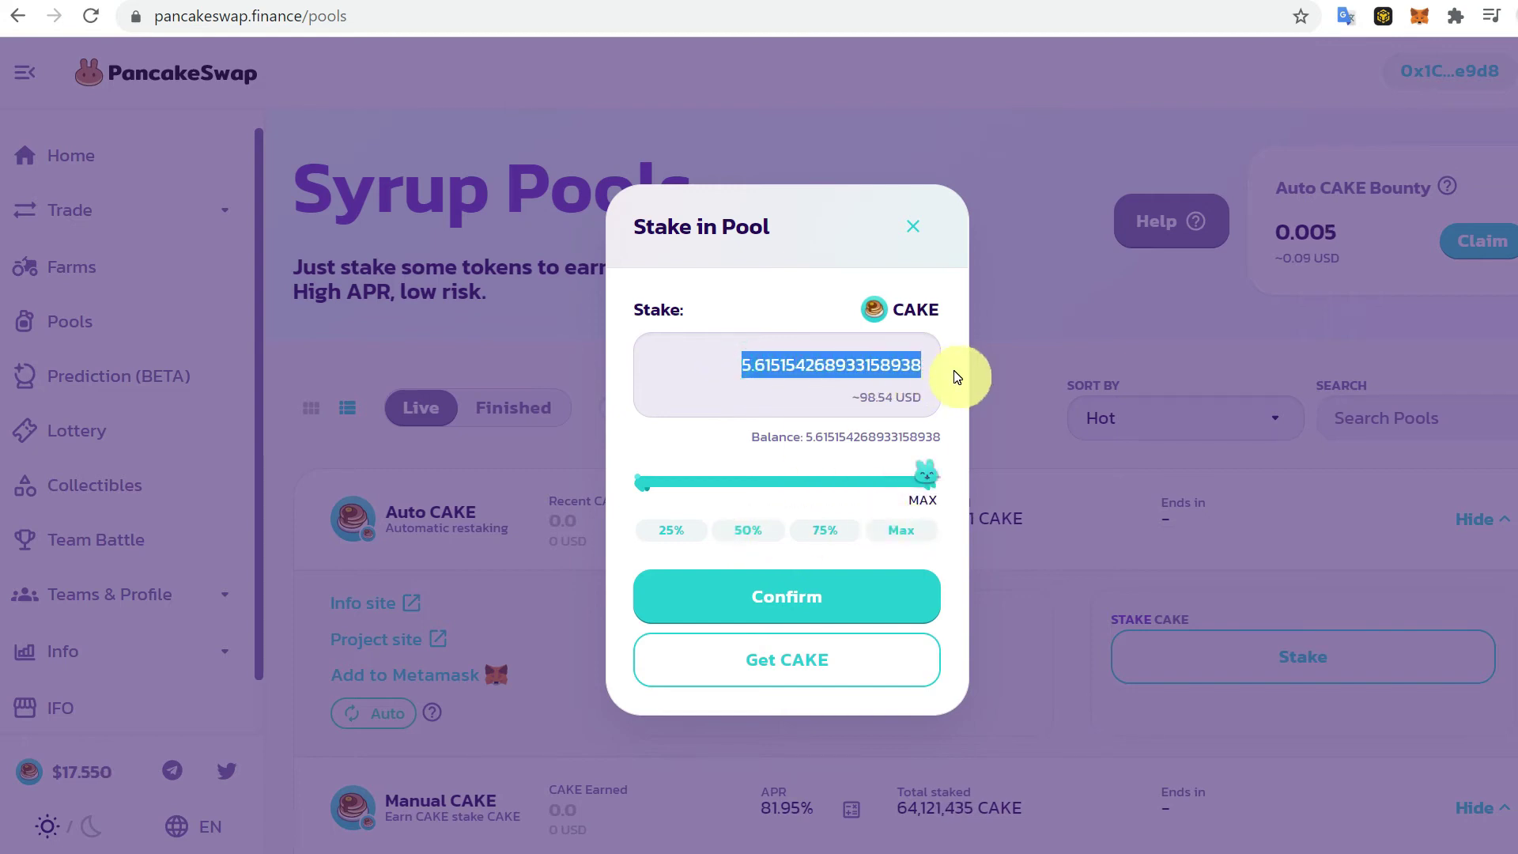
pyautogui.write('5')
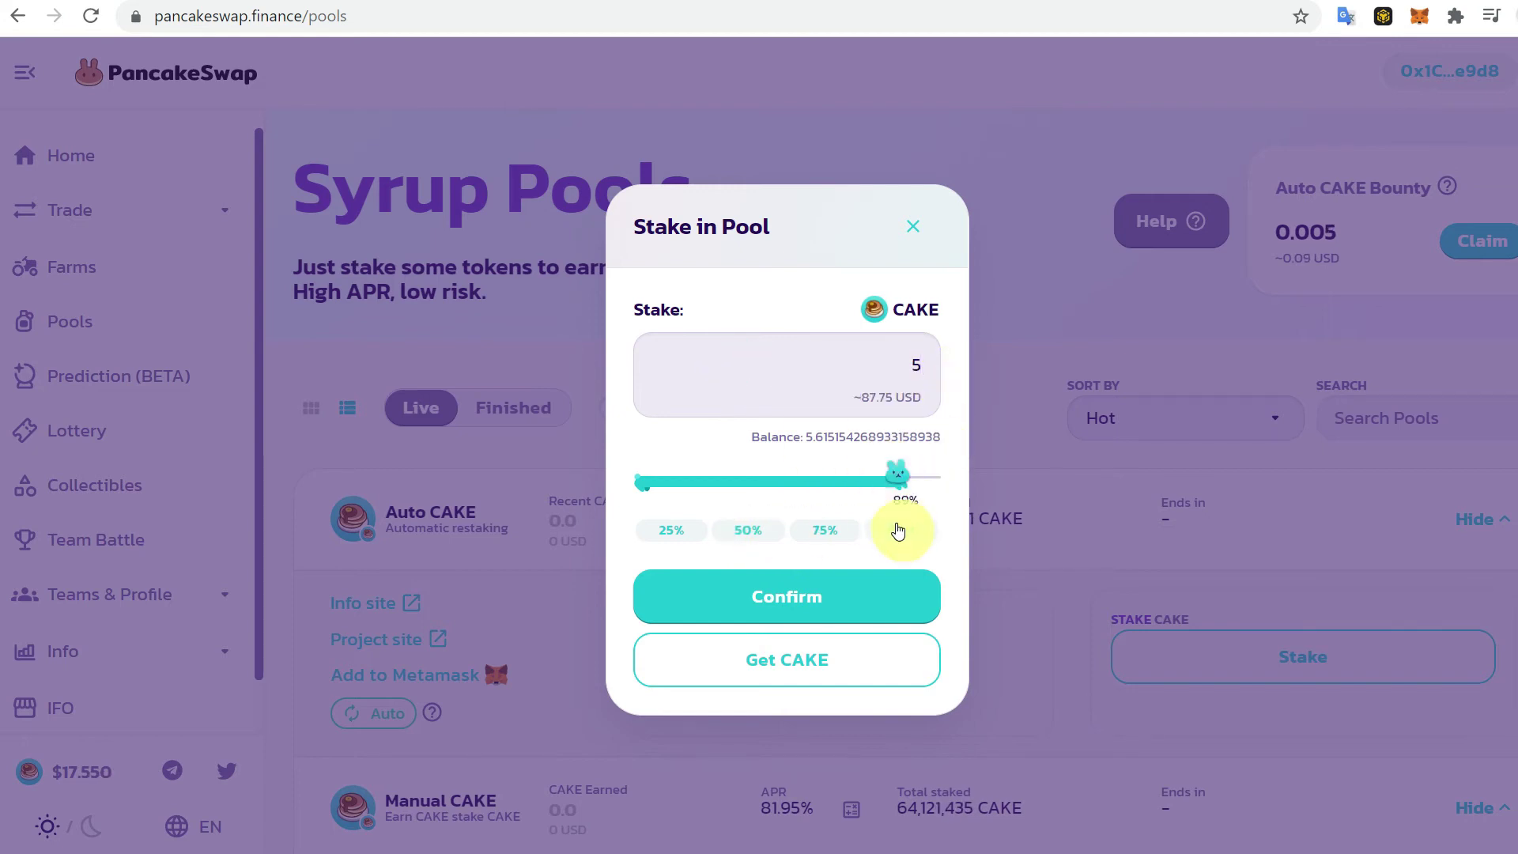
pyautogui.click(899, 531)
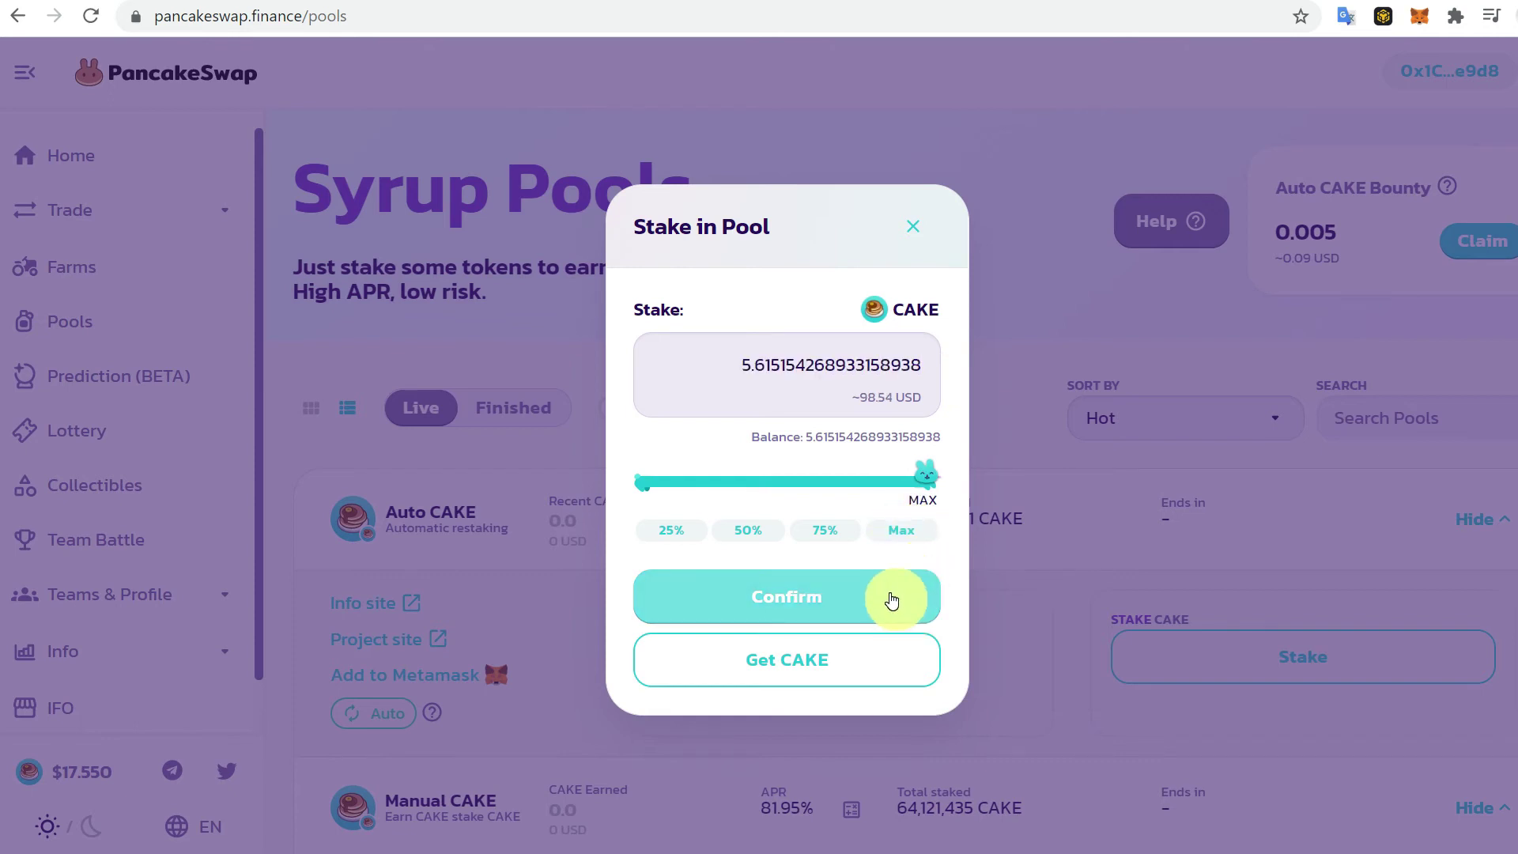
# Submit the full-balance stake and approve the MetaMask deposit, staking 5.61516 CAKE.
pyautogui.click(895, 605)
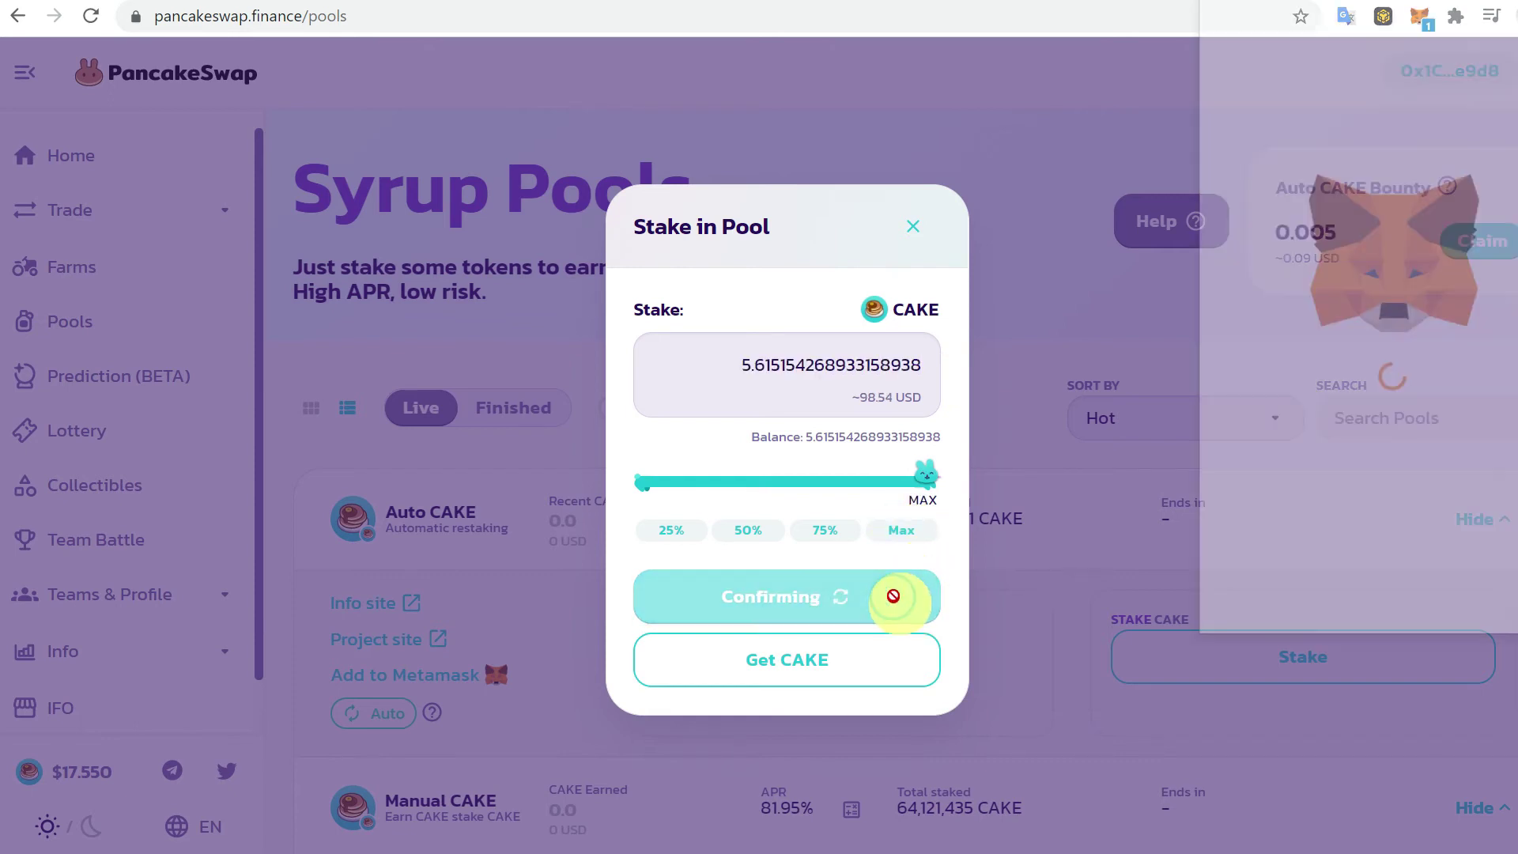
pyautogui.moveTo(1399, 2); pyautogui.dragTo(1324, 27)
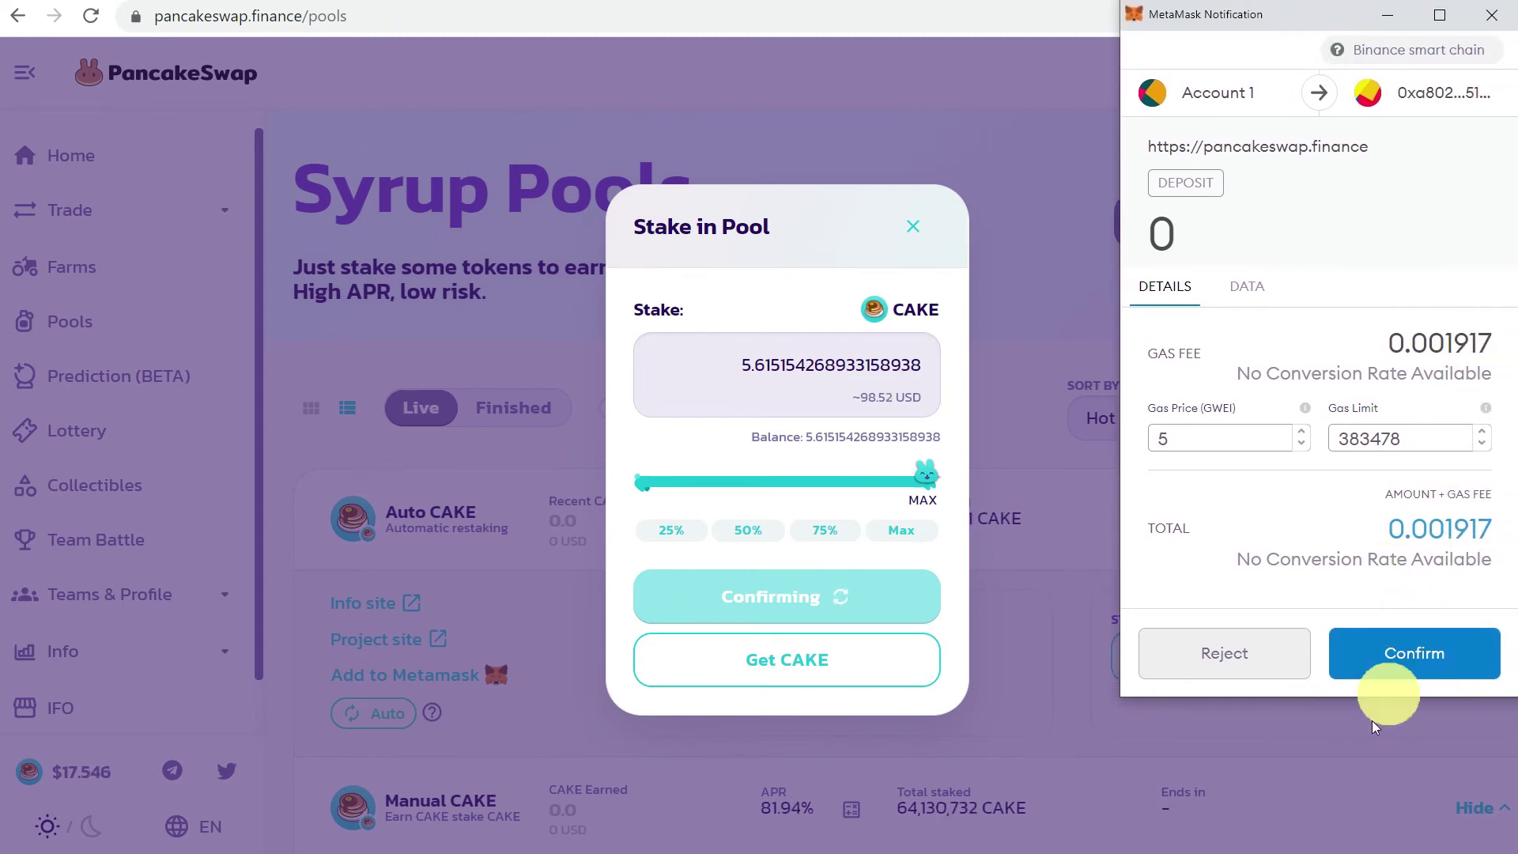
pyautogui.click(1377, 656)
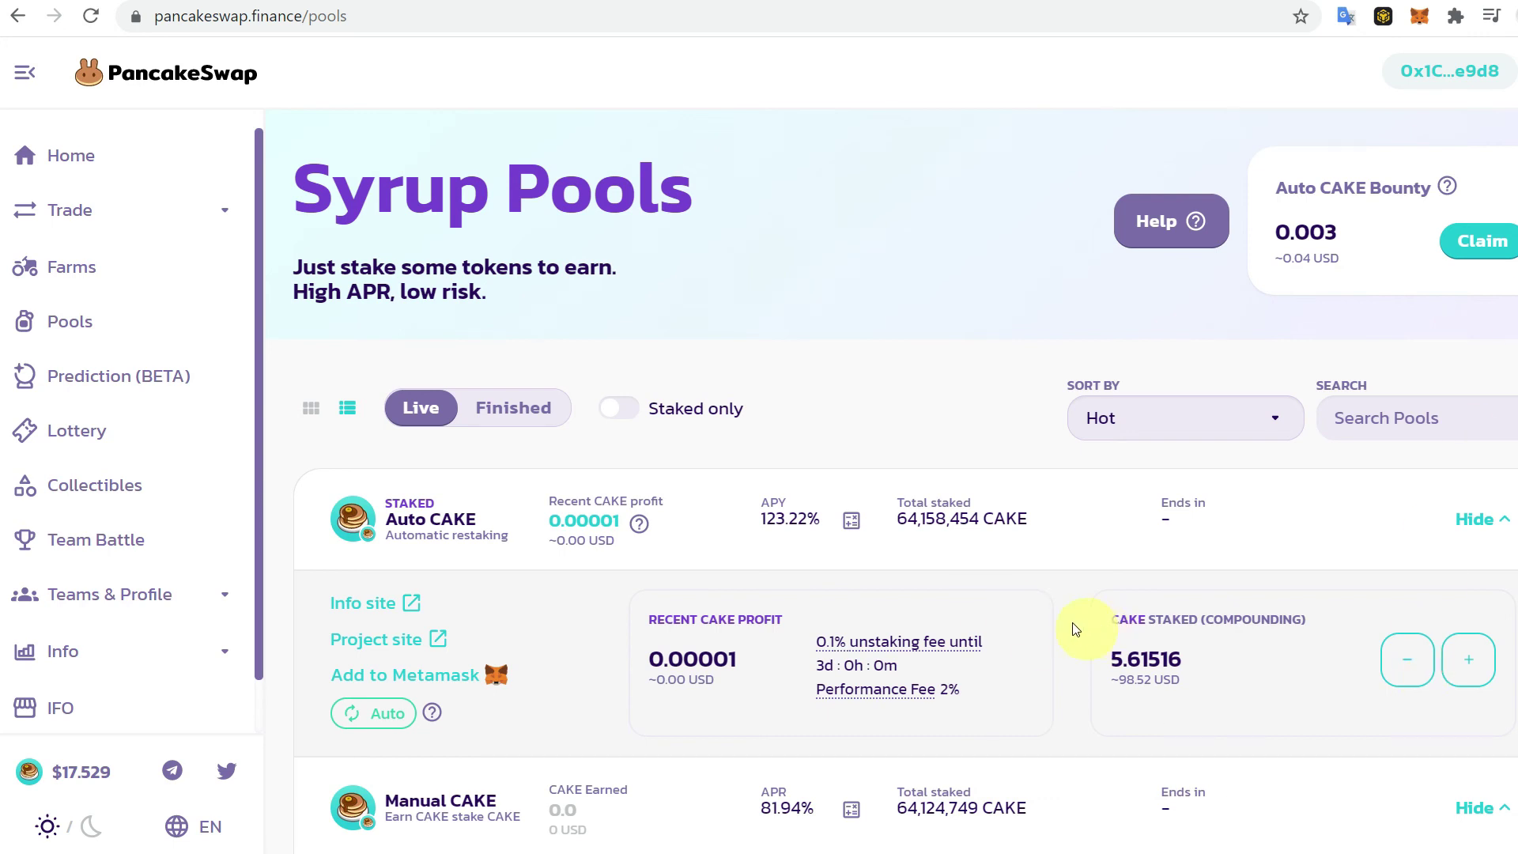
pyautogui.scroll(-4, 1073, 627)
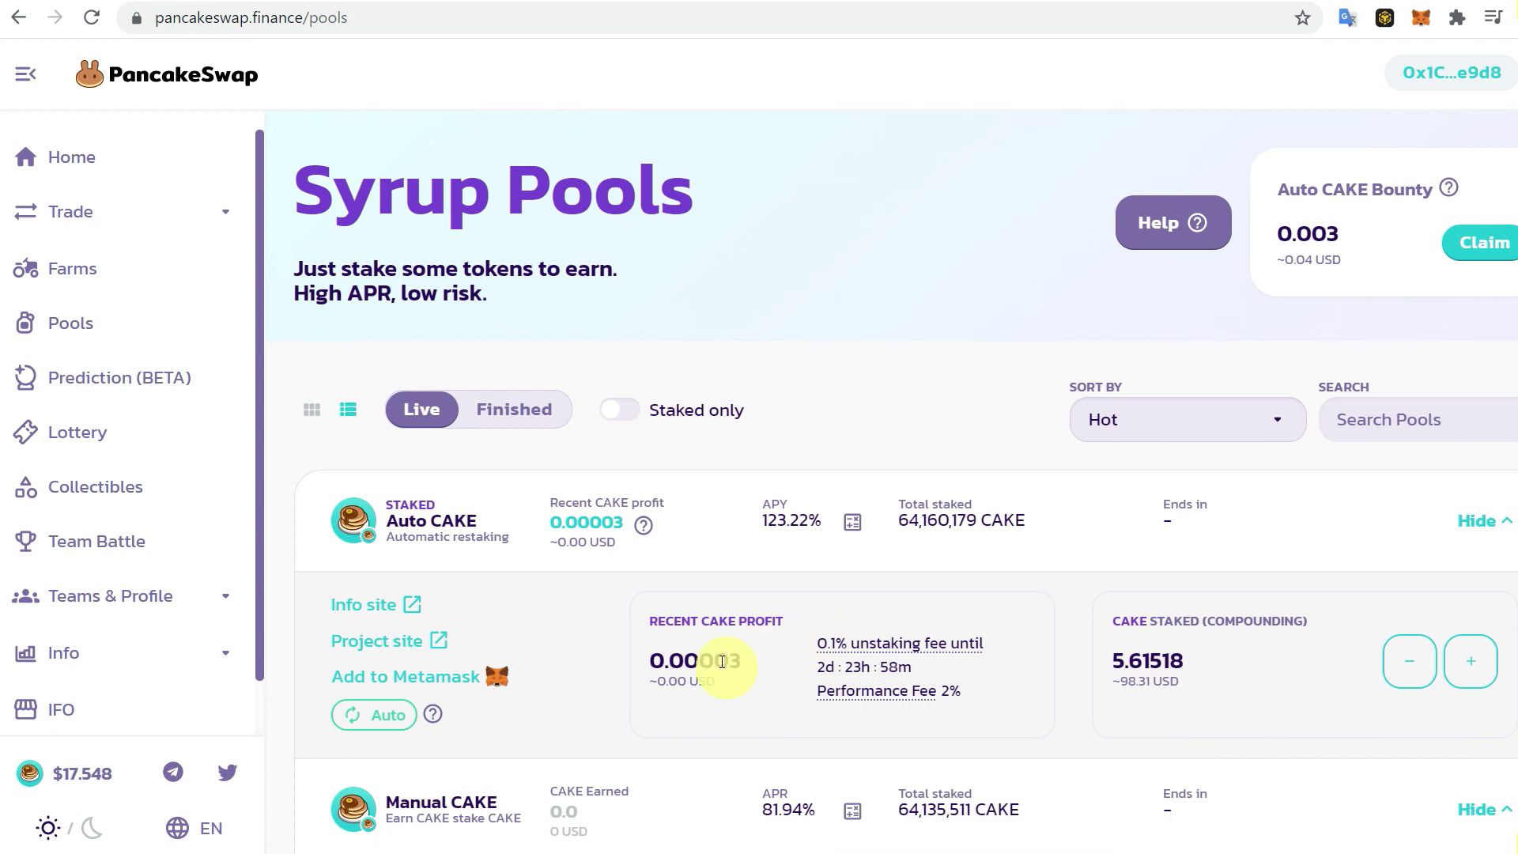
# Add the CAKE token to MetaMask and scroll down to pools like Earn MBOX and ATA.
pyautogui.click(388, 681)
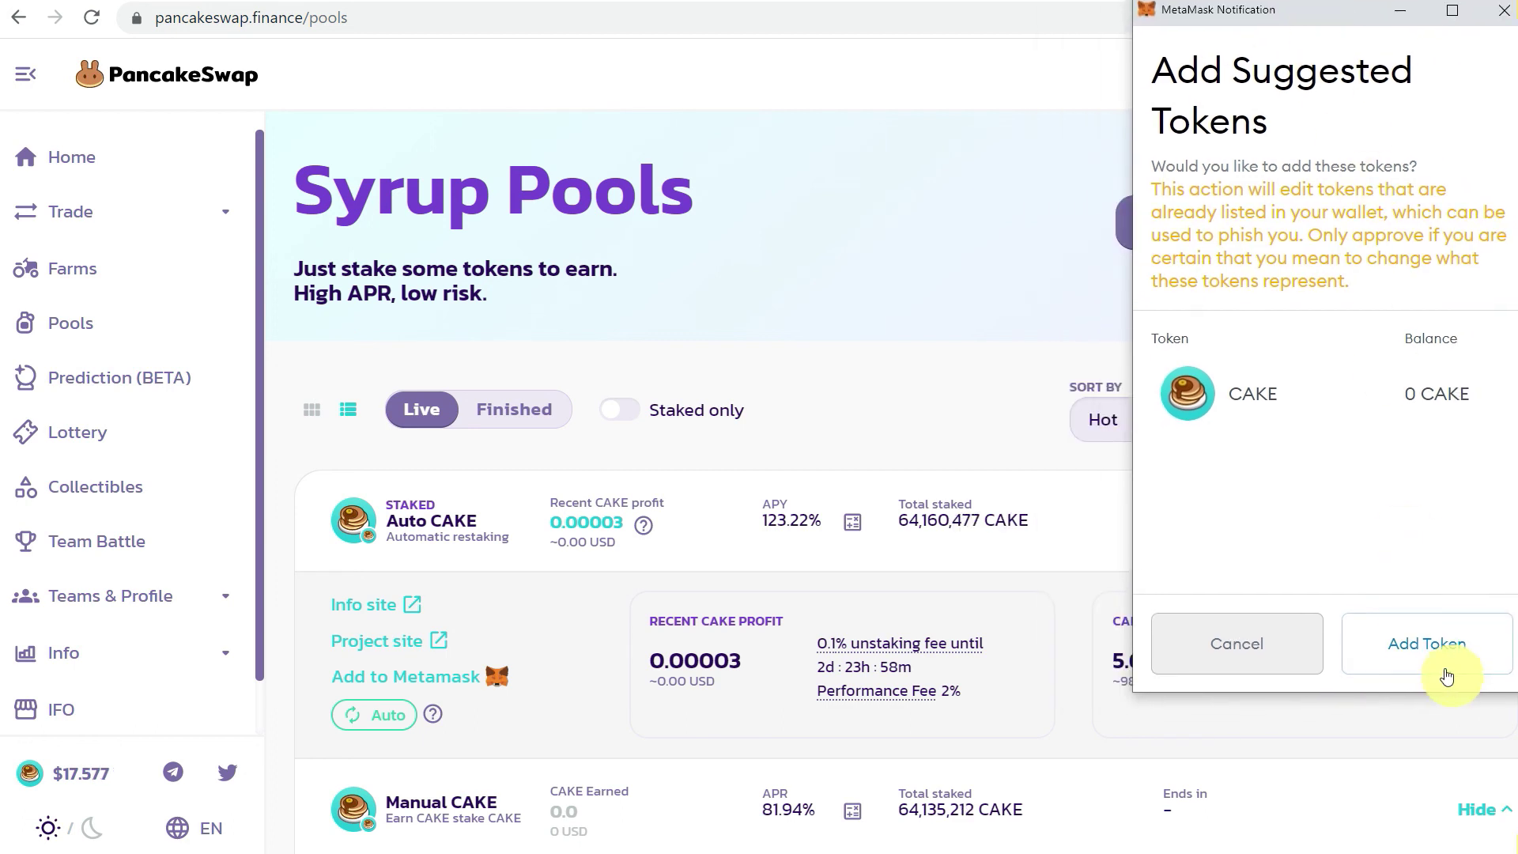
pyautogui.click(1444, 672)
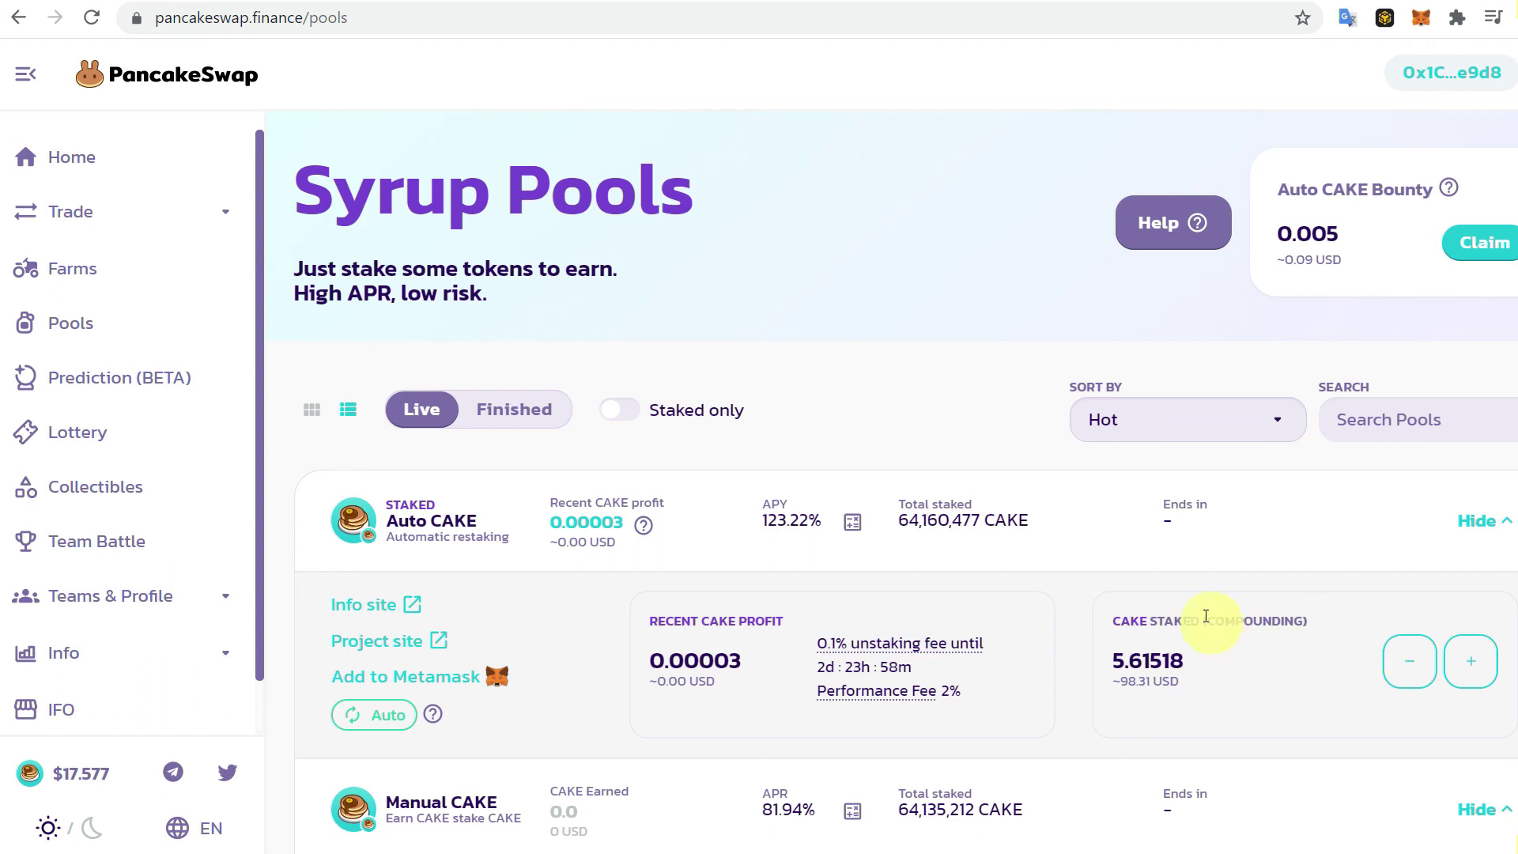
pyautogui.moveTo(899, 642)
pyautogui.scroll(-8, 867, 617)
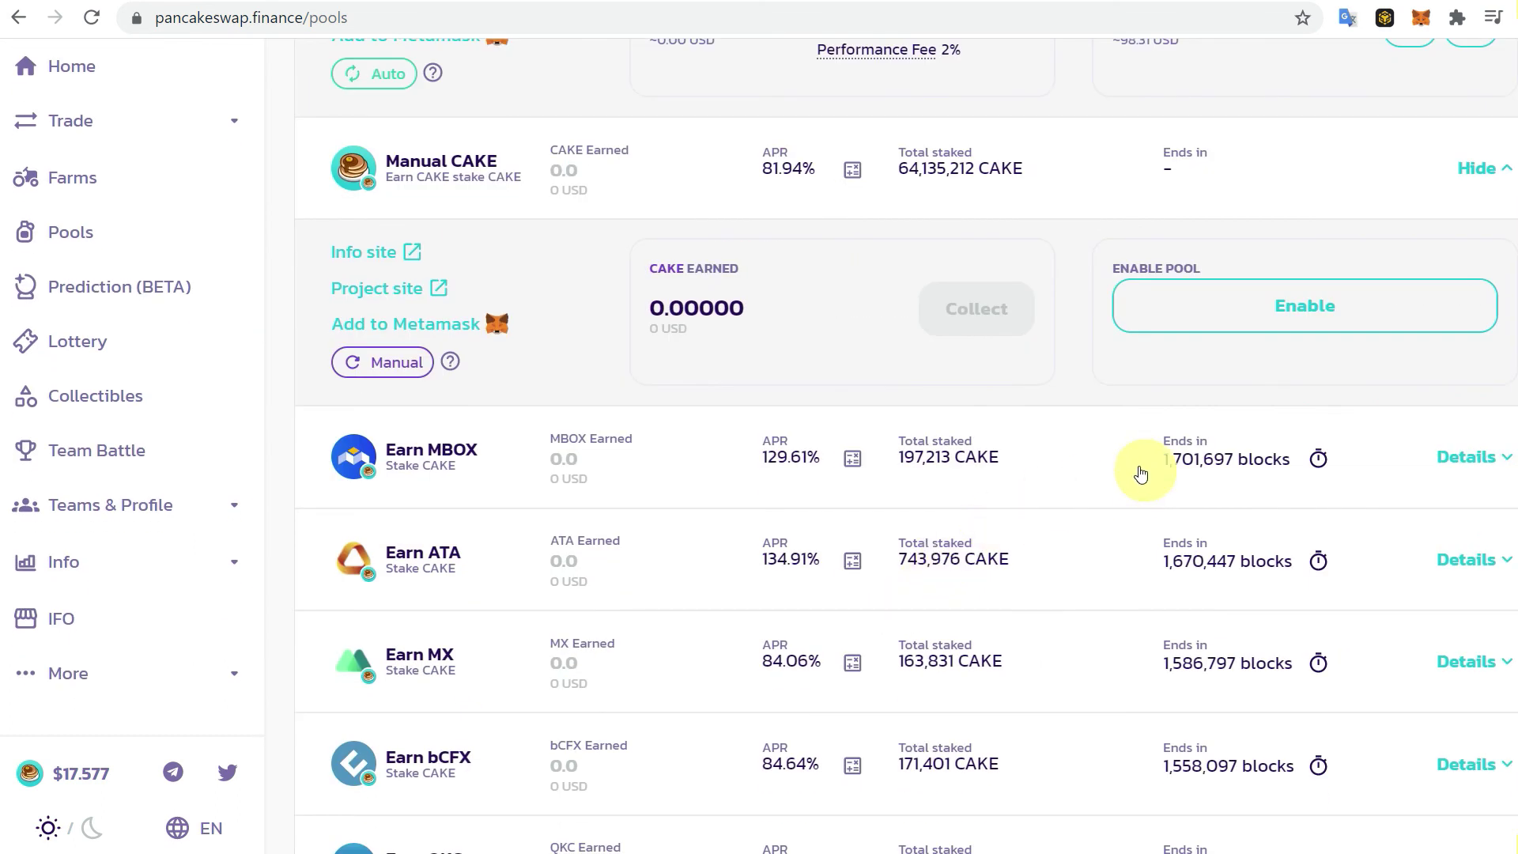